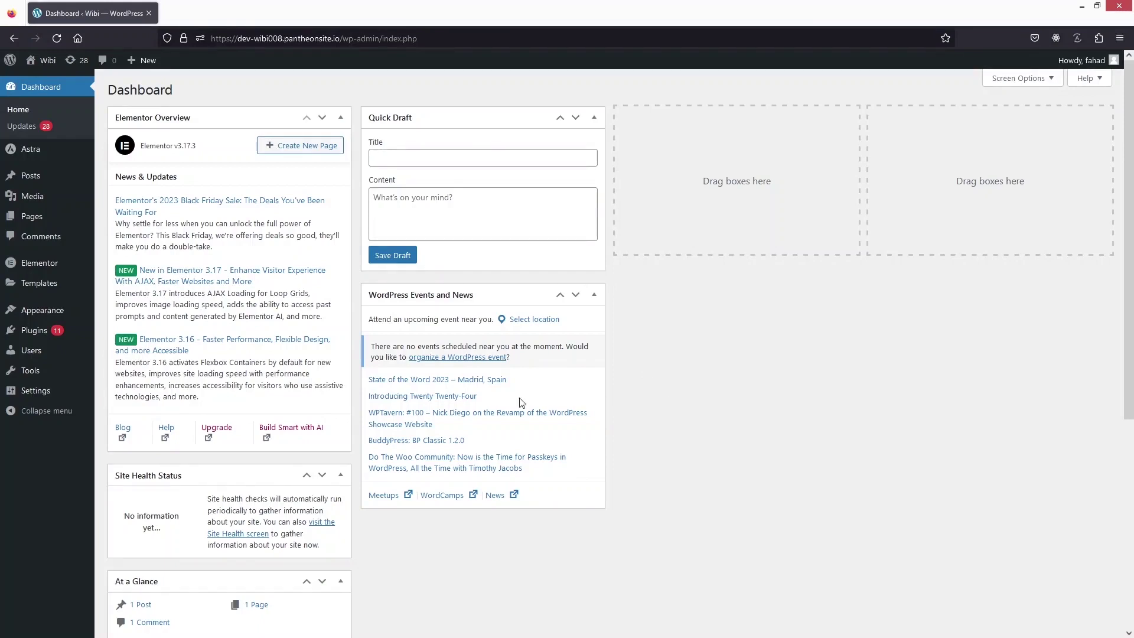
Search the plugin directory for "ultimate membership", and install and activate the Ultimate Member plugin.
{"action": "mouse_move", "coordinate": [29, 341]}
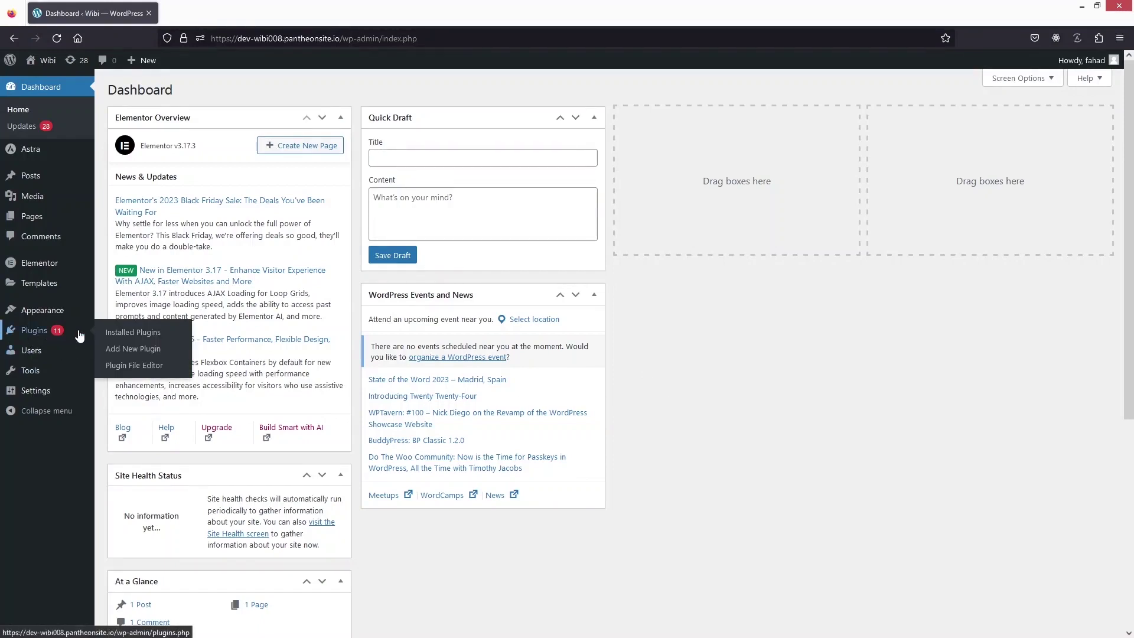
{"action": "left_click", "coordinate": [149, 355]}
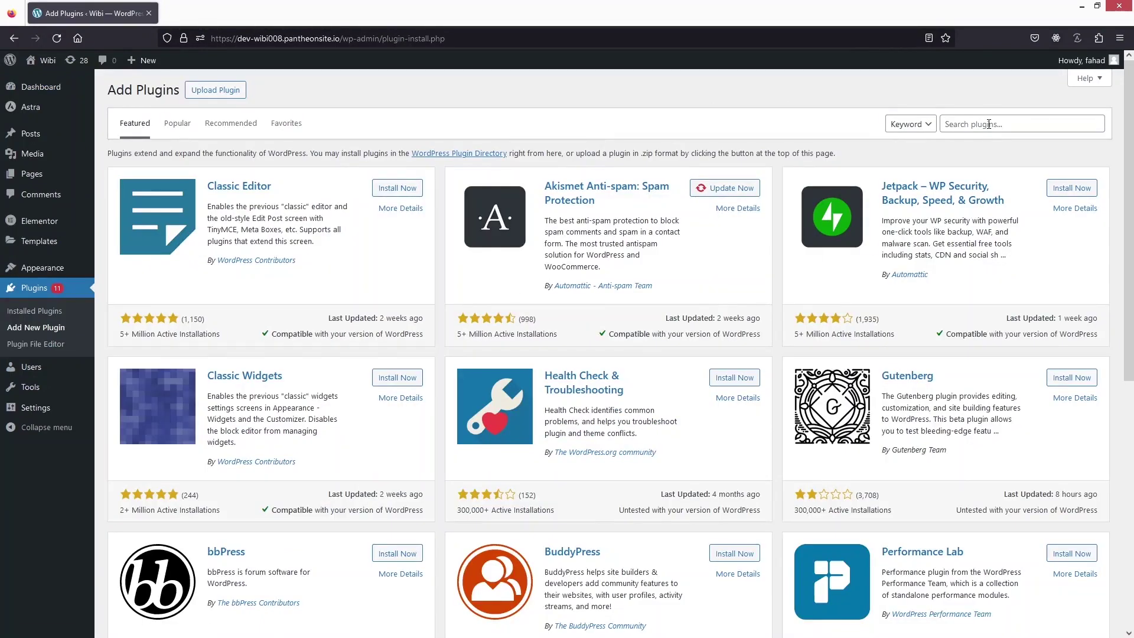
{"action": "left_click", "coordinate": [988, 124]}
{"action": "type", "text": "ultimate membership"}
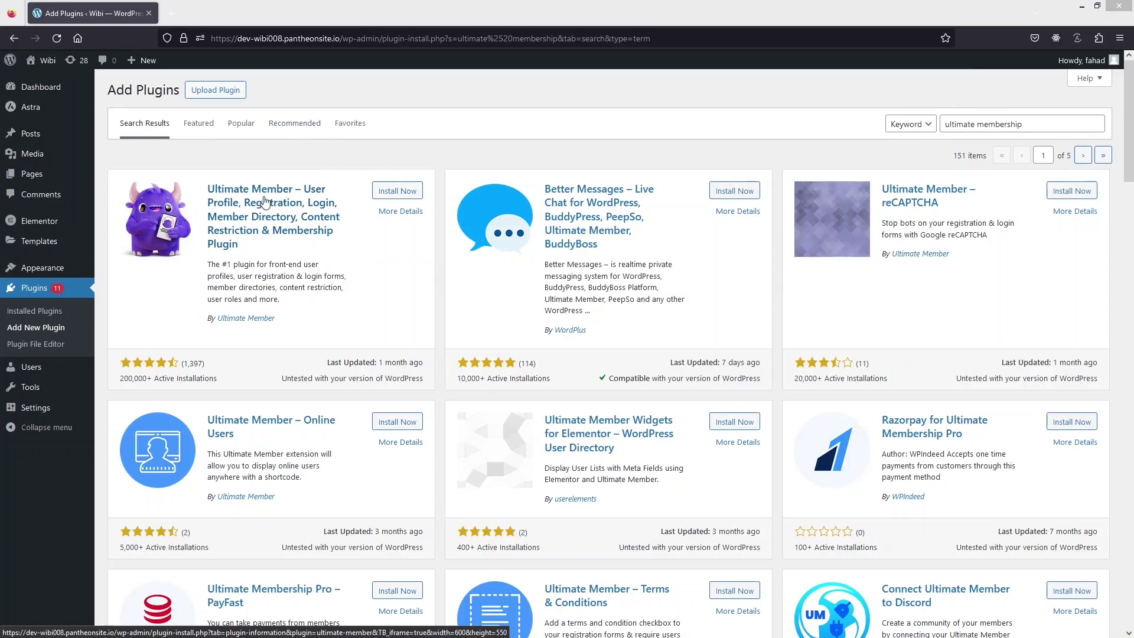
{"action": "left_click", "coordinate": [395, 191]}
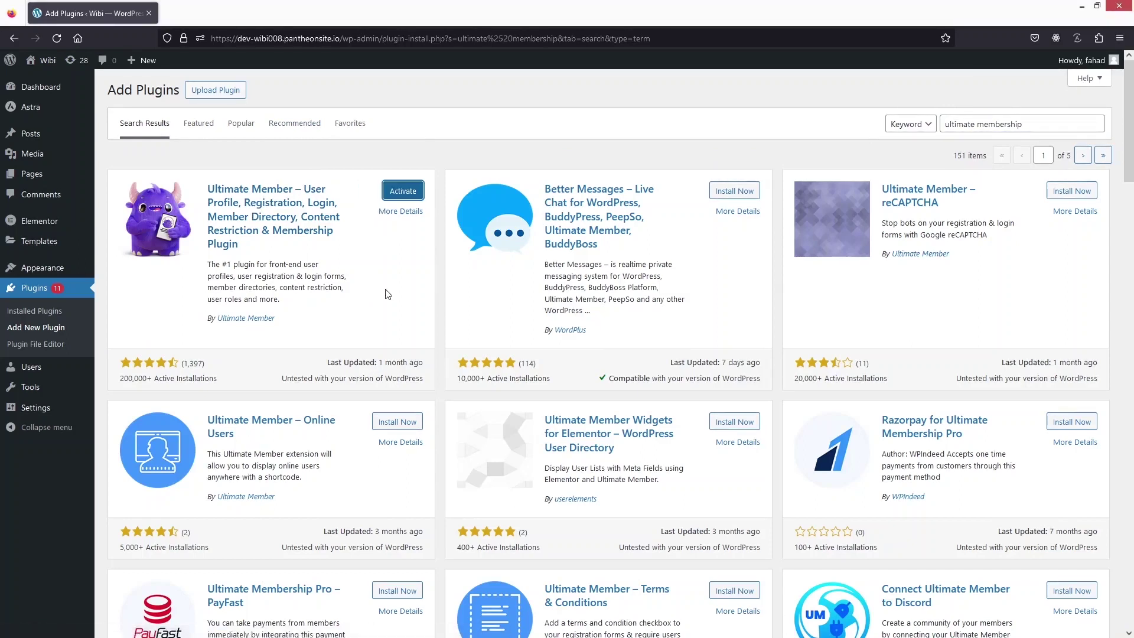
{"action": "left_click", "coordinate": [394, 192]}
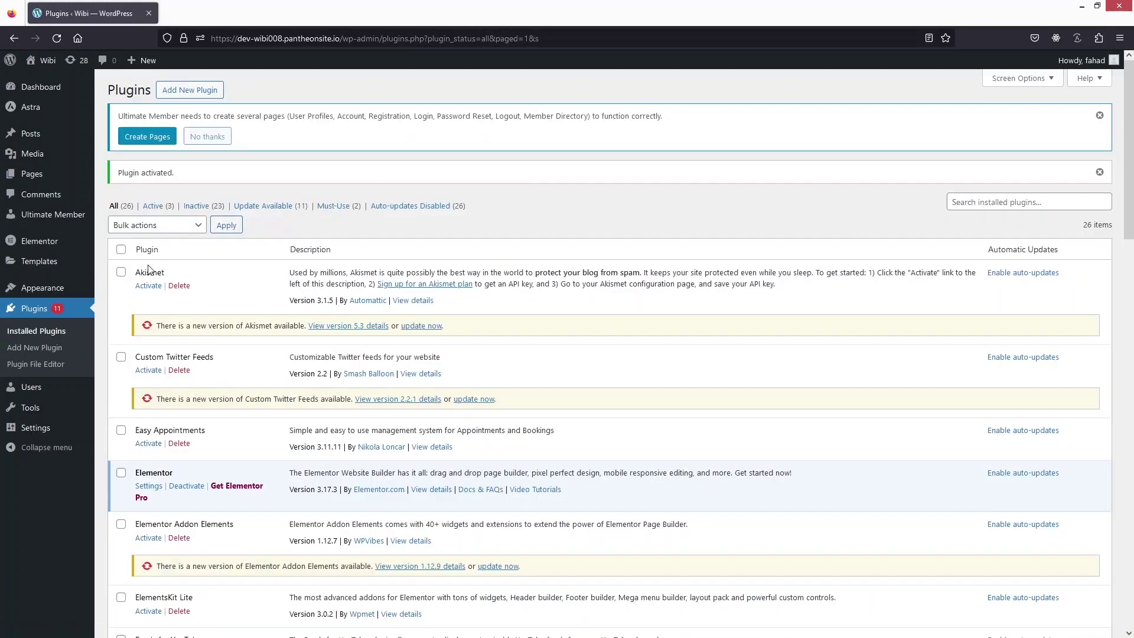
In the Ultimate Member settings, create the plugin's required pages and save the page assignments.
{"action": "left_click", "coordinate": [50, 221]}
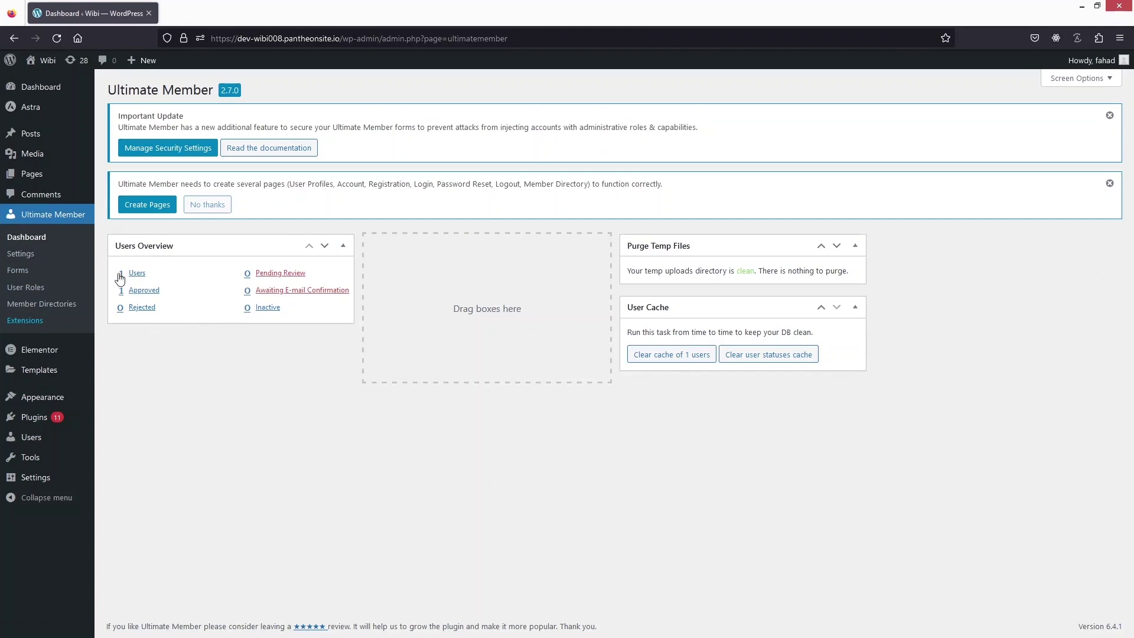
{"action": "left_click", "coordinate": [43, 256]}
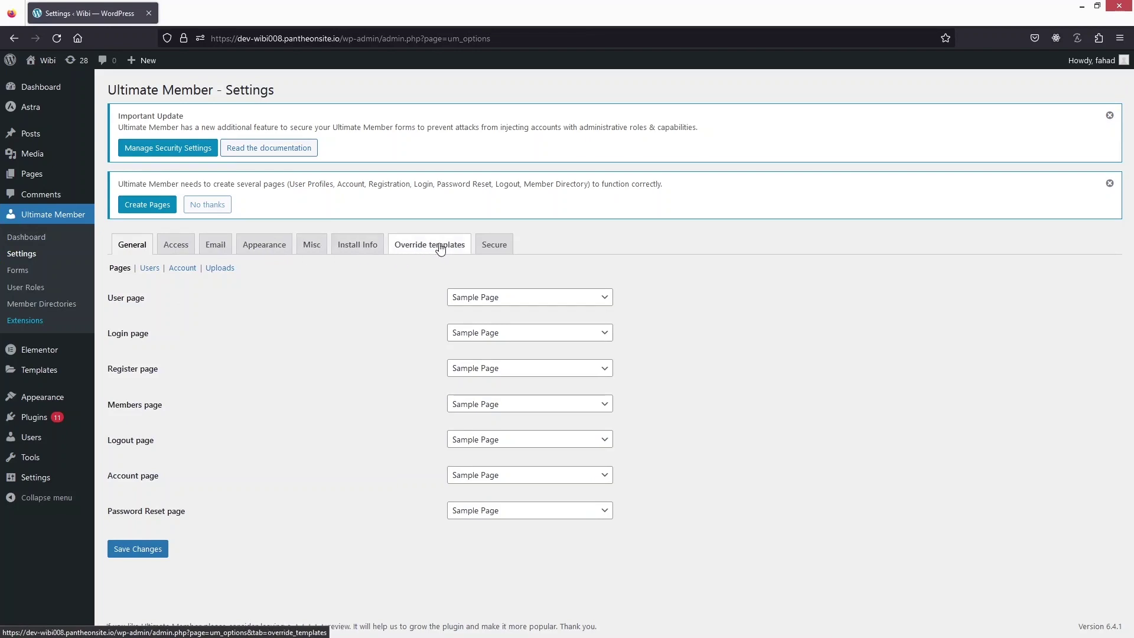
{"action": "left_click", "coordinate": [126, 298]}
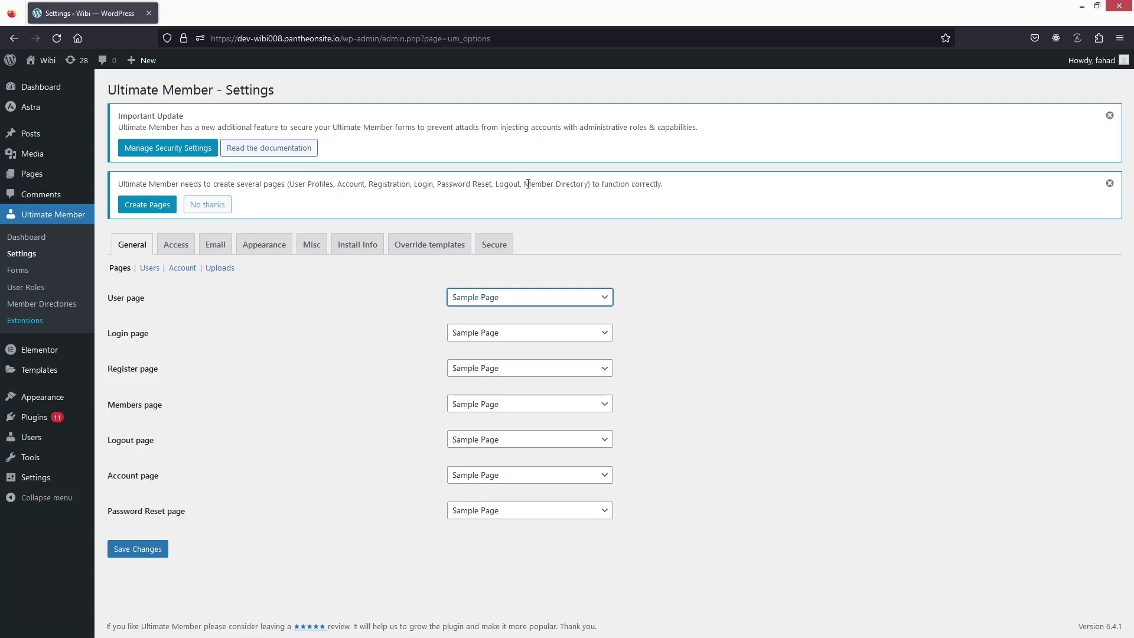
{"action": "left_click", "coordinate": [148, 206]}
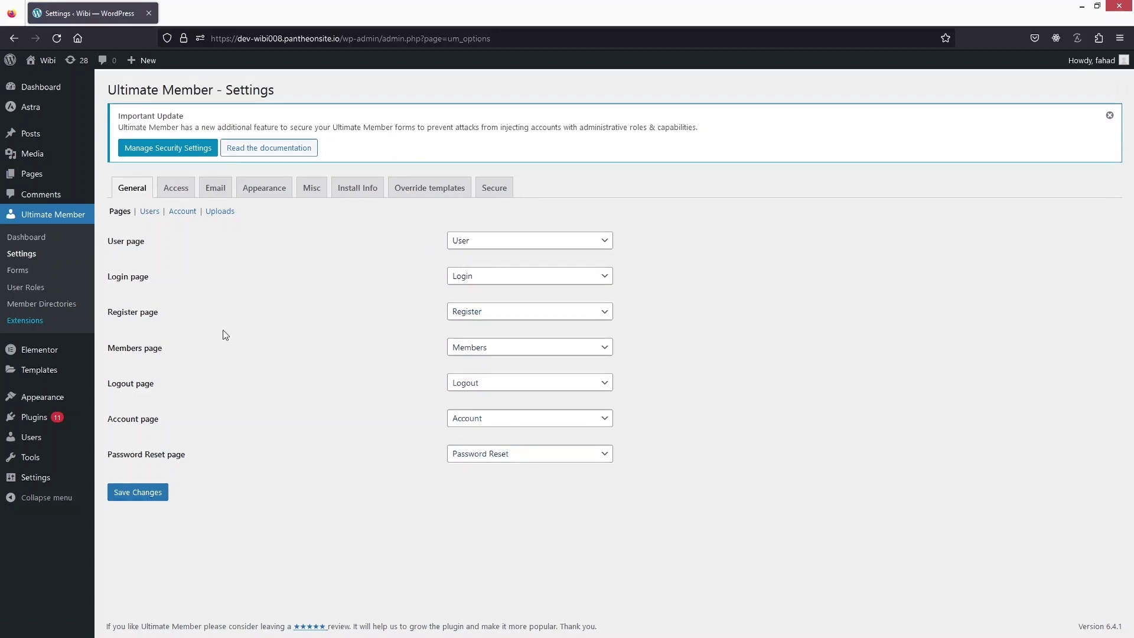
{"action": "left_click", "coordinate": [137, 496]}
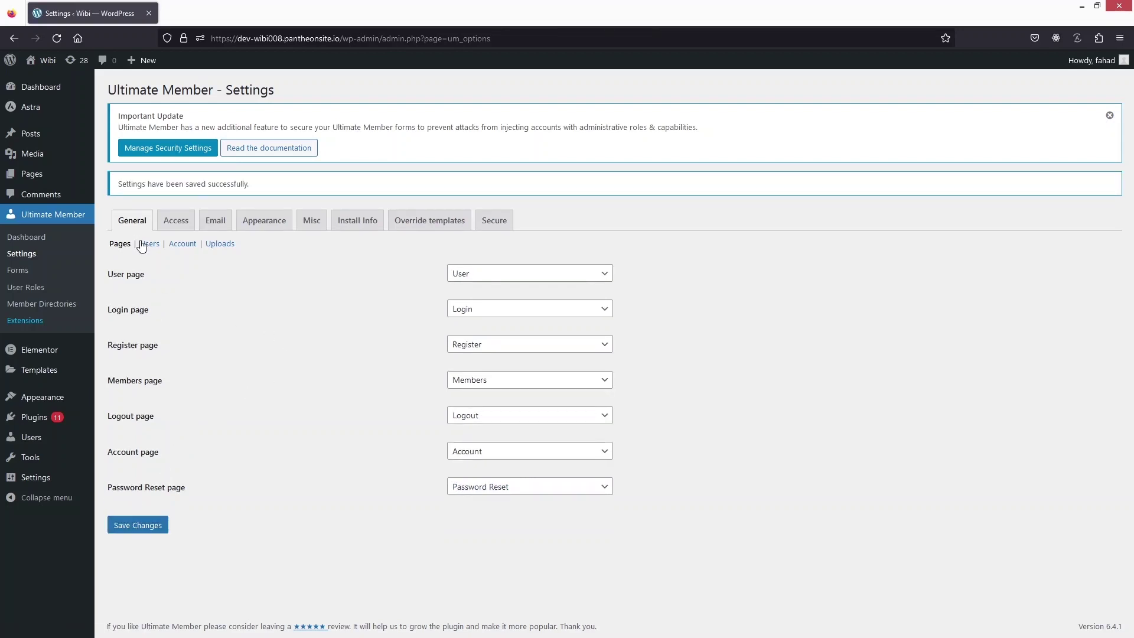
Review the content restriction options in the Ultimate Member access settings.
{"action": "left_click", "coordinate": [187, 228]}
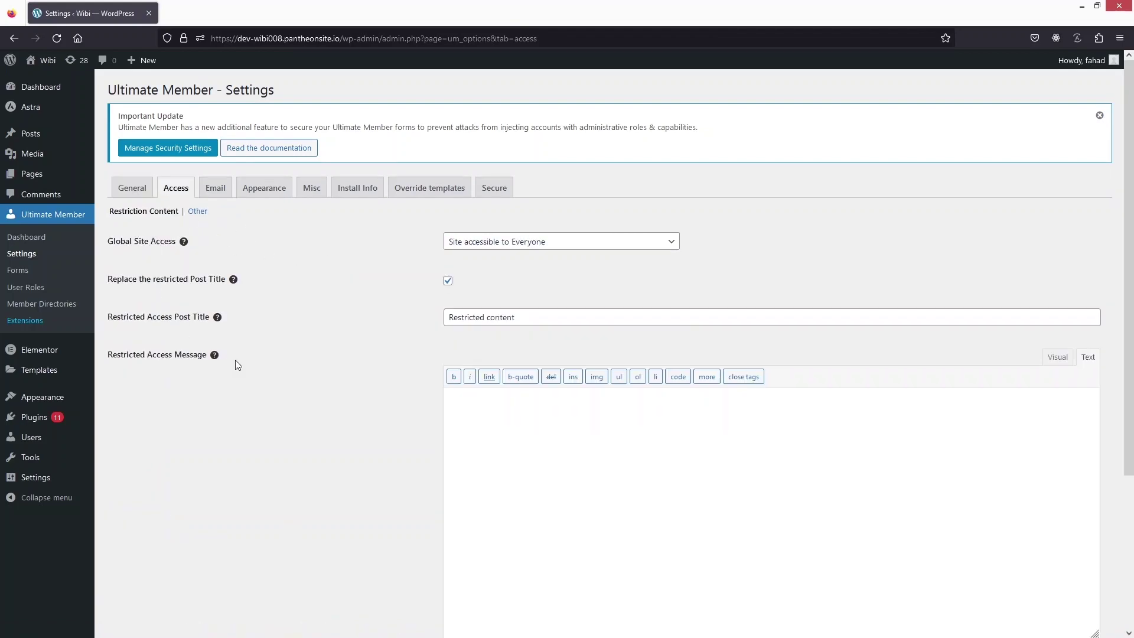
{"action": "scroll", "coordinate": [272, 416], "scroll_direction": "down", "scroll_amount": 2}
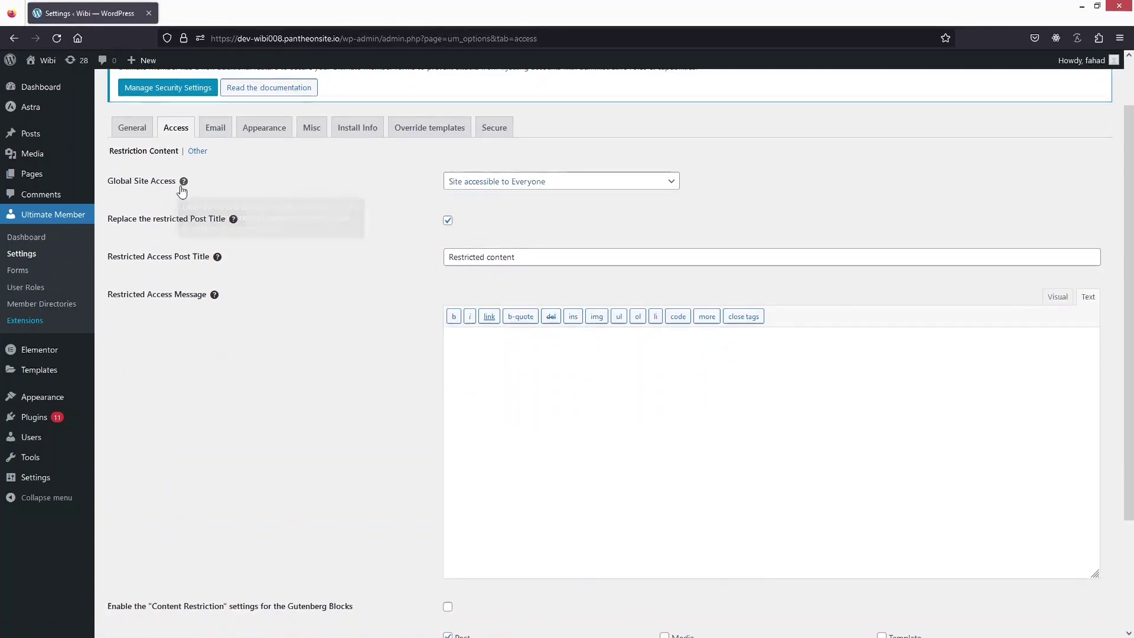
{"action": "scroll", "coordinate": [248, 250], "scroll_direction": "down", "scroll_amount": 2}
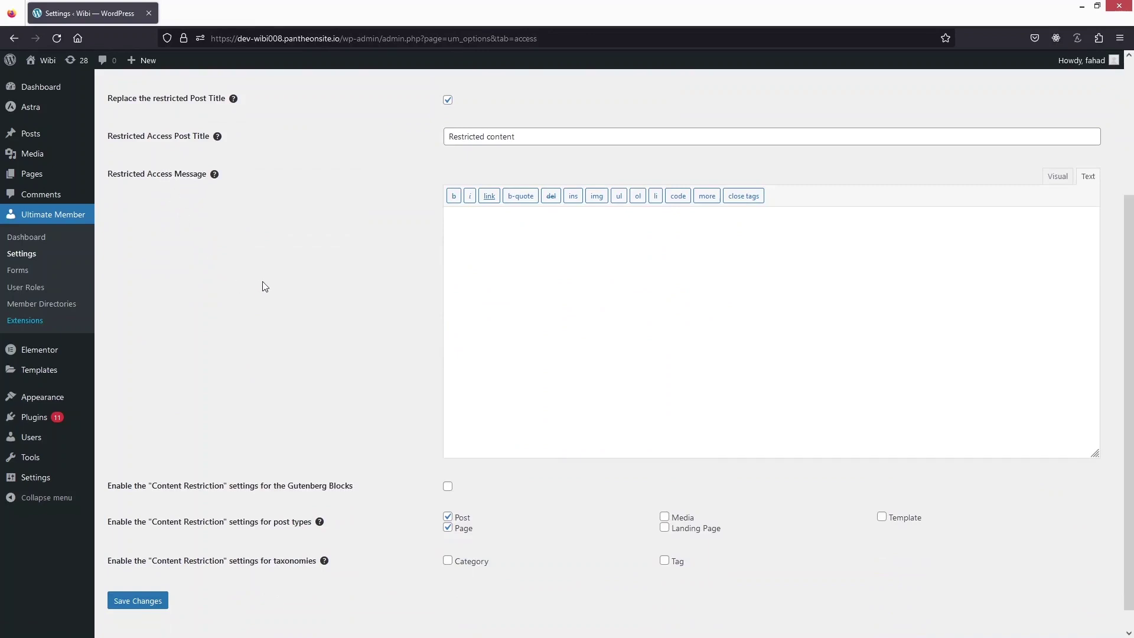
{"action": "scroll", "coordinate": [262, 283], "scroll_direction": "up", "scroll_amount": 4}
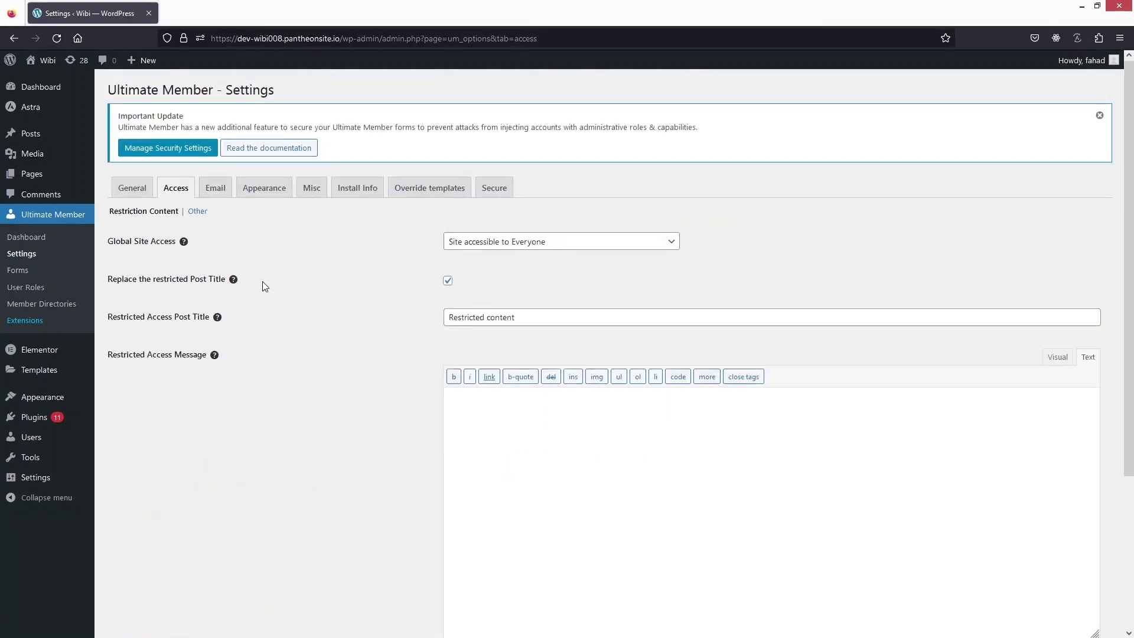
Enable the Account Activation Email in the plugin's email notifications and save the change.
{"action": "left_click", "coordinate": [217, 189]}
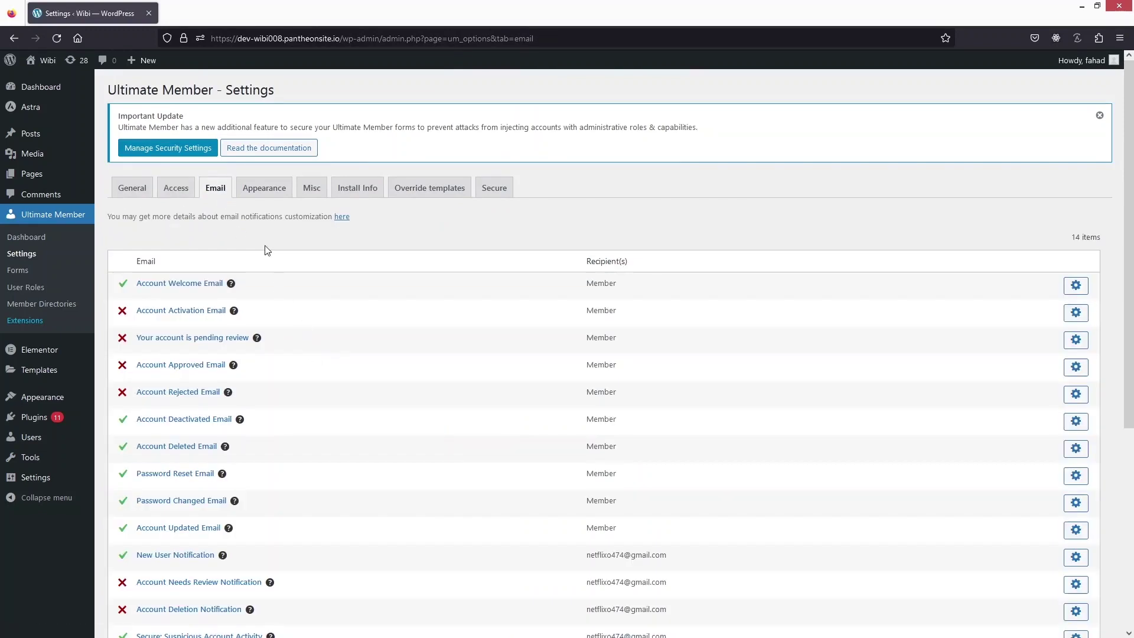
{"action": "scroll", "coordinate": [263, 221], "scroll_direction": "down", "scroll_amount": 2}
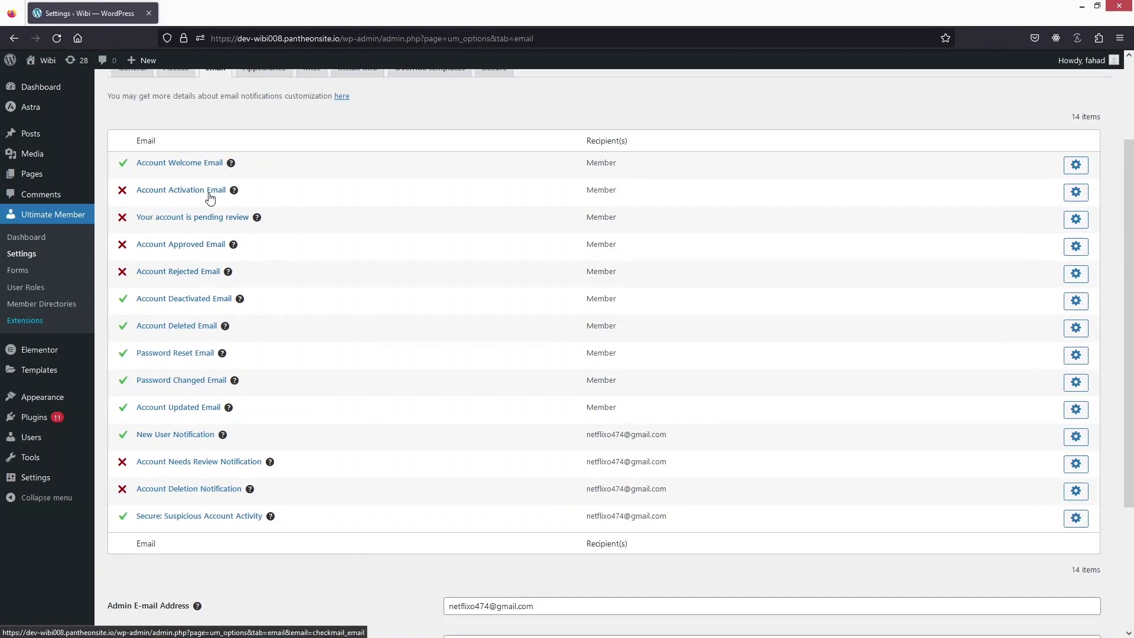
{"action": "left_click", "coordinate": [1076, 192]}
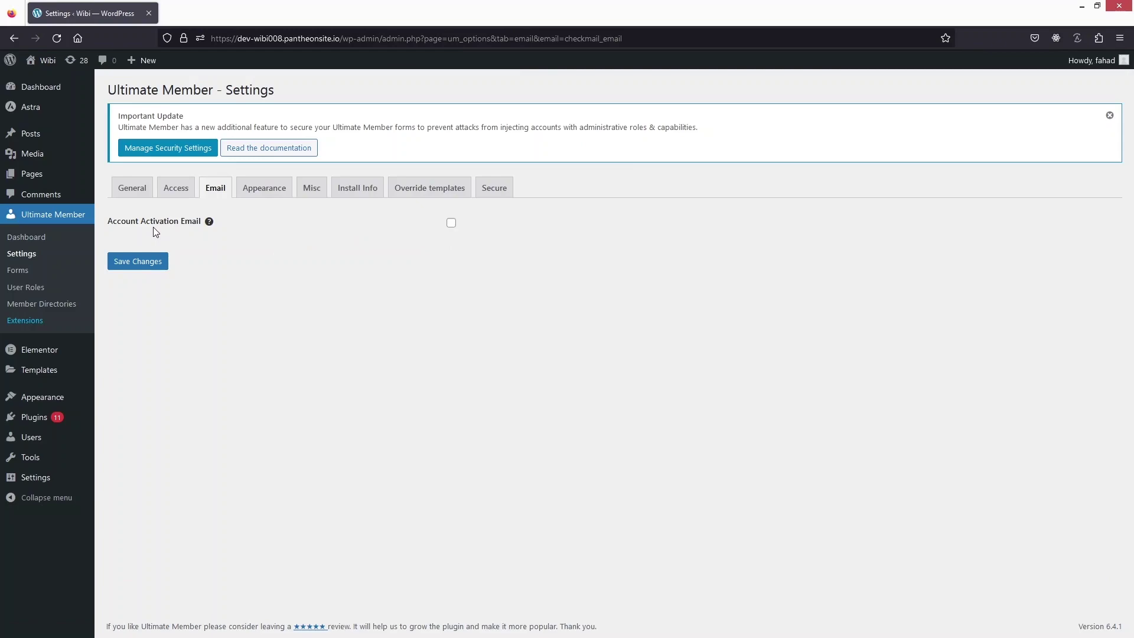
{"action": "left_click", "coordinate": [452, 224]}
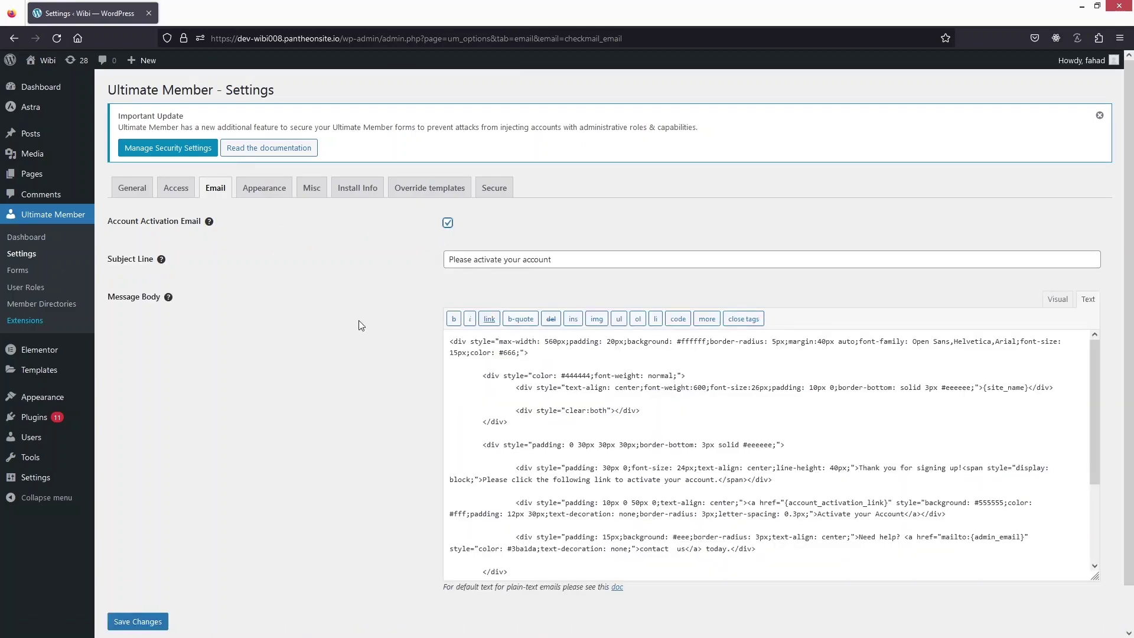
{"action": "scroll", "coordinate": [348, 282], "scroll_direction": "down", "scroll_amount": 2}
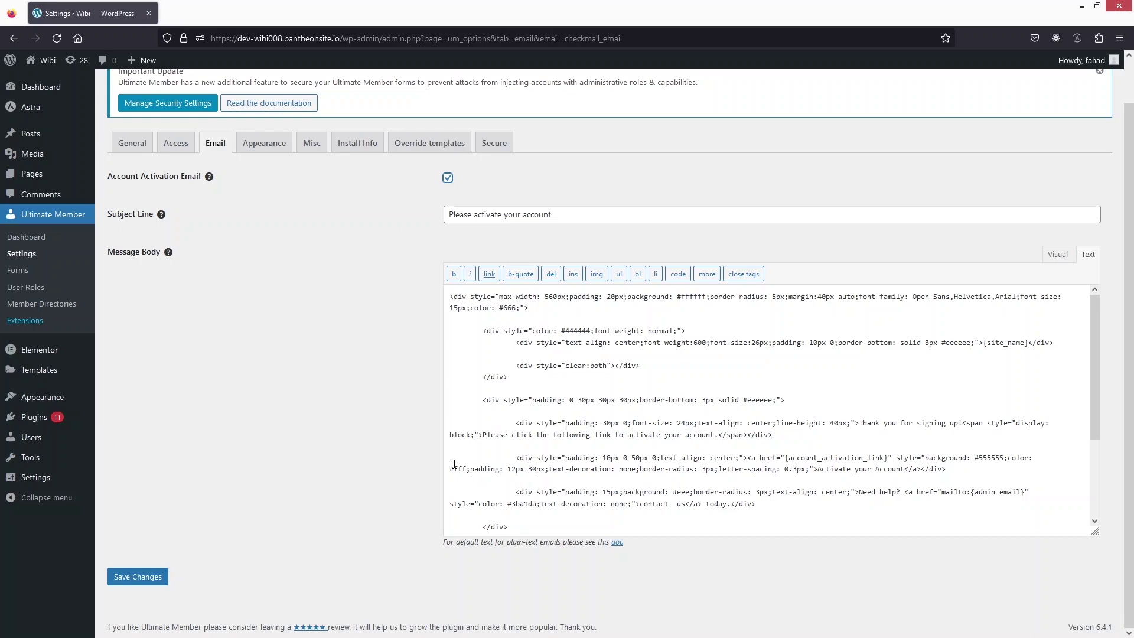
{"action": "left_click", "coordinate": [155, 584]}
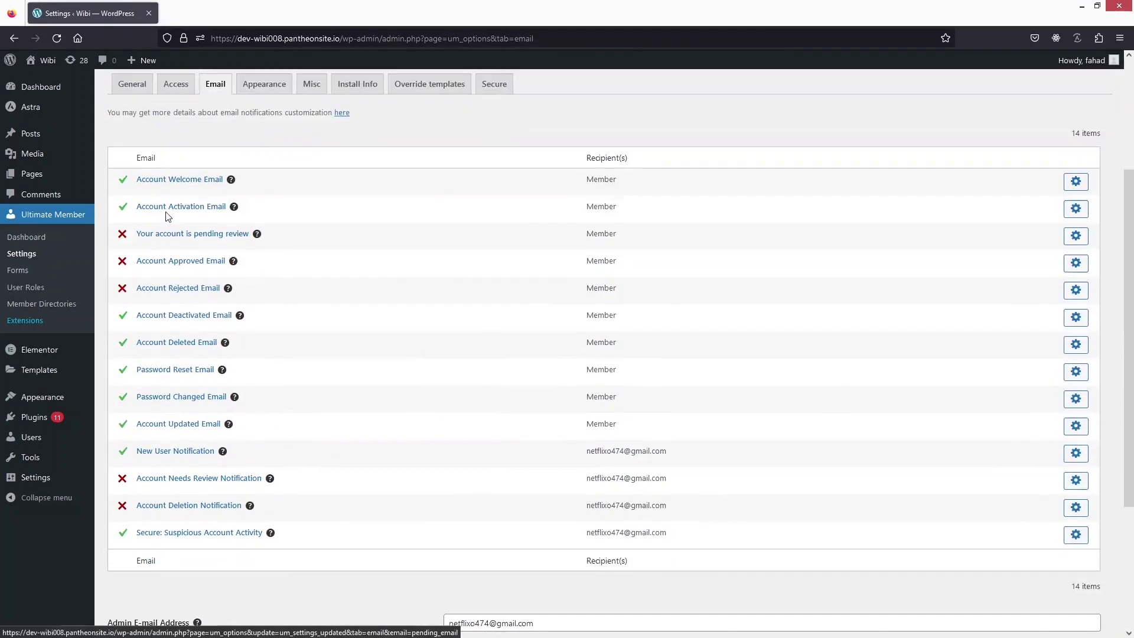
Examine the plugin's profile appearance options and its miscellaneous settings.
{"action": "scroll", "coordinate": [207, 228], "scroll_direction": "up", "scroll_amount": 2}
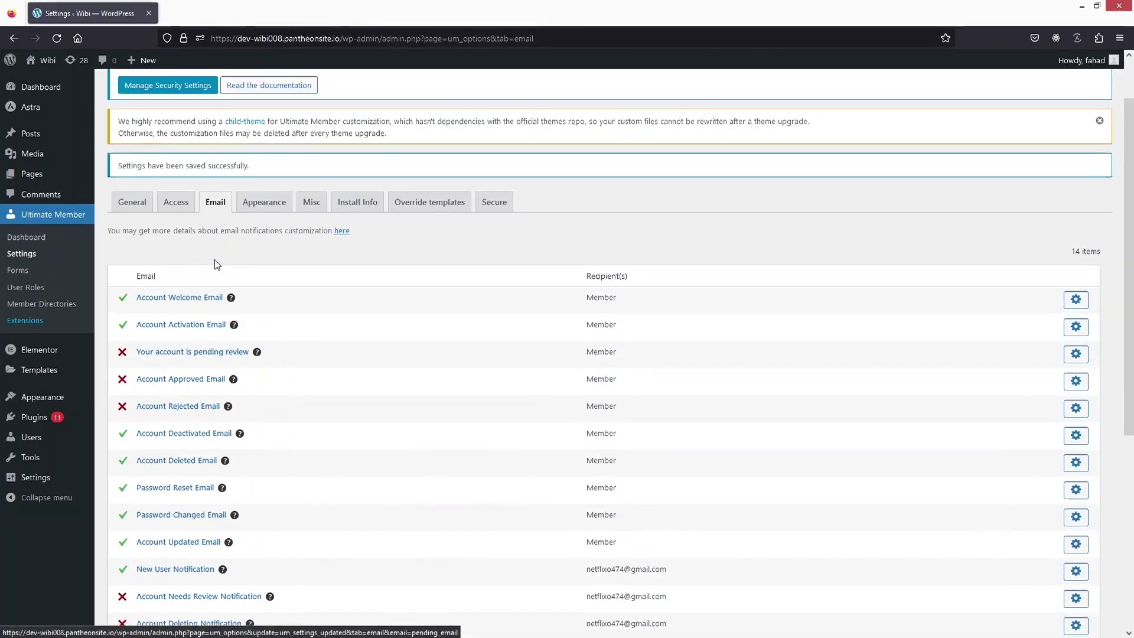
{"action": "left_click", "coordinate": [265, 207]}
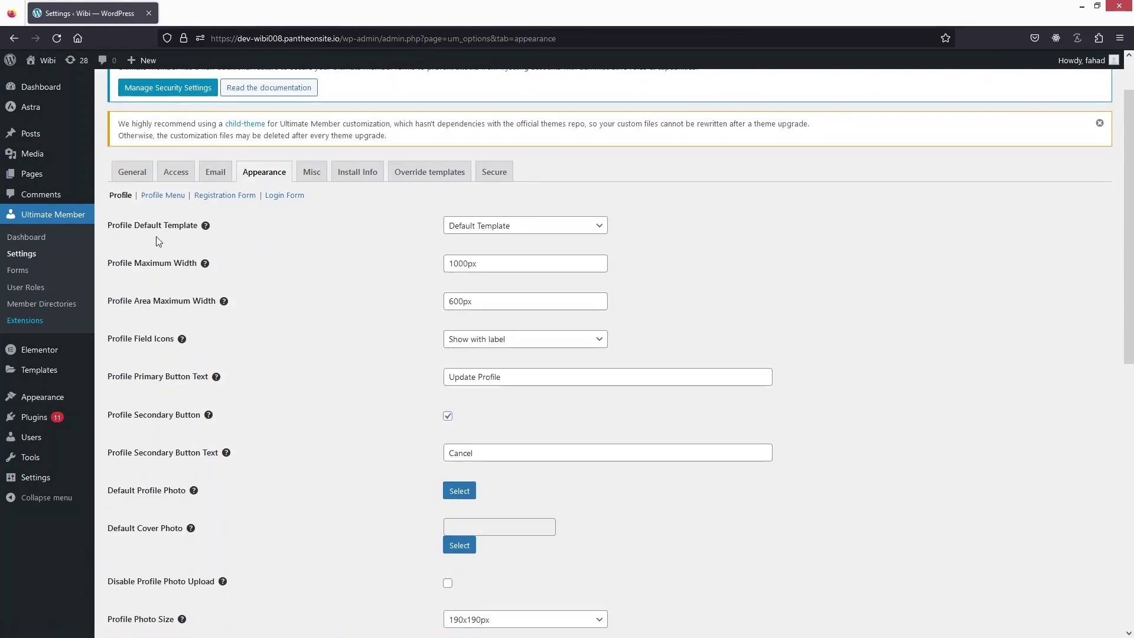
{"action": "scroll", "coordinate": [189, 238], "scroll_direction": "down", "scroll_amount": 2}
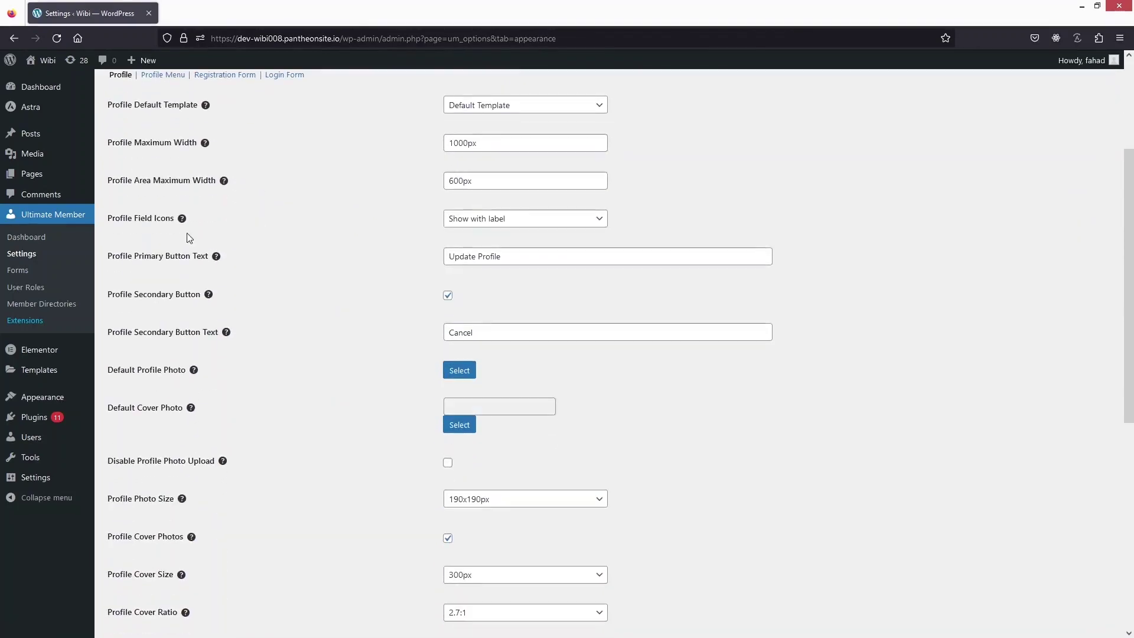
{"action": "scroll", "coordinate": [214, 179], "scroll_direction": "down", "scroll_amount": 1}
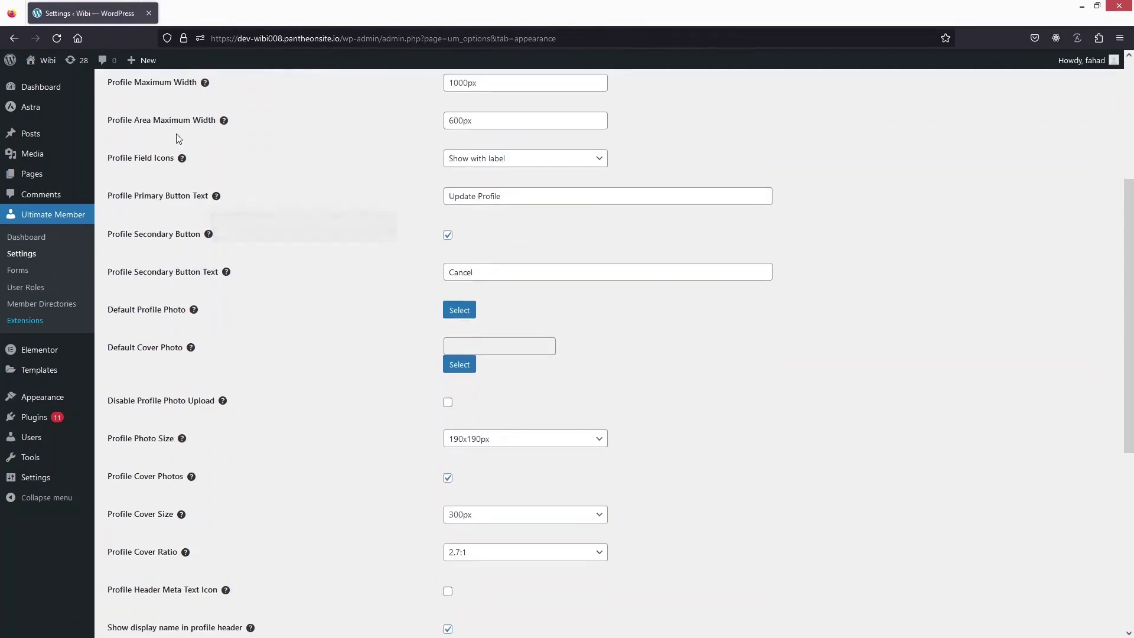
{"action": "scroll", "coordinate": [218, 182], "scroll_direction": "down", "scroll_amount": 3}
{"action": "scroll", "coordinate": [210, 382], "scroll_direction": "up", "scroll_amount": 2}
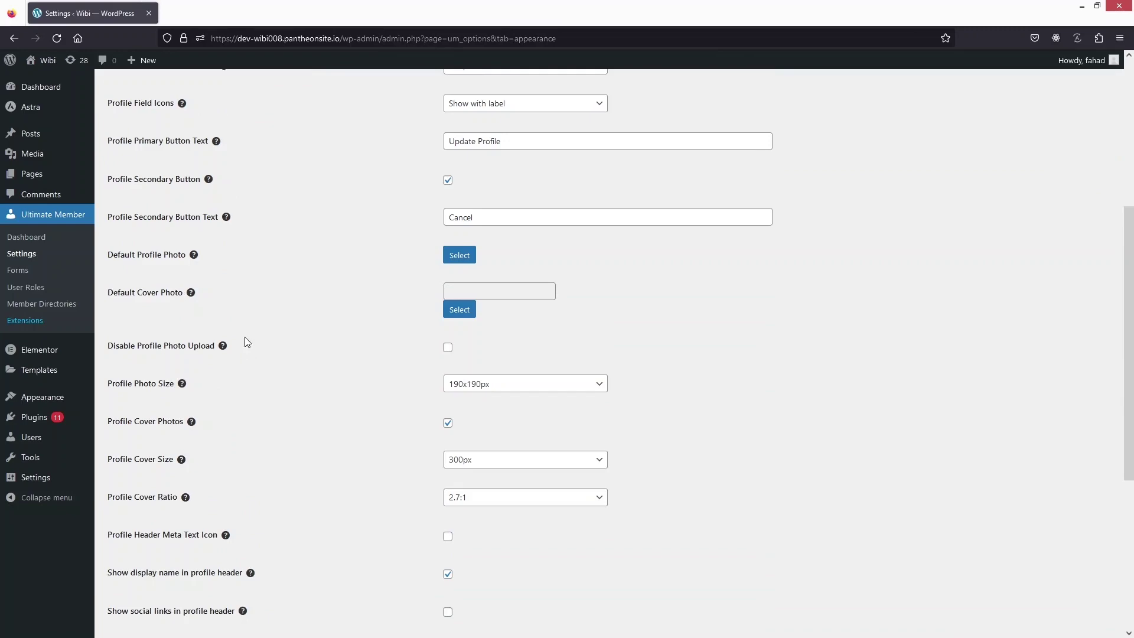
{"action": "scroll", "coordinate": [342, 345], "scroll_direction": "up", "scroll_amount": 5}
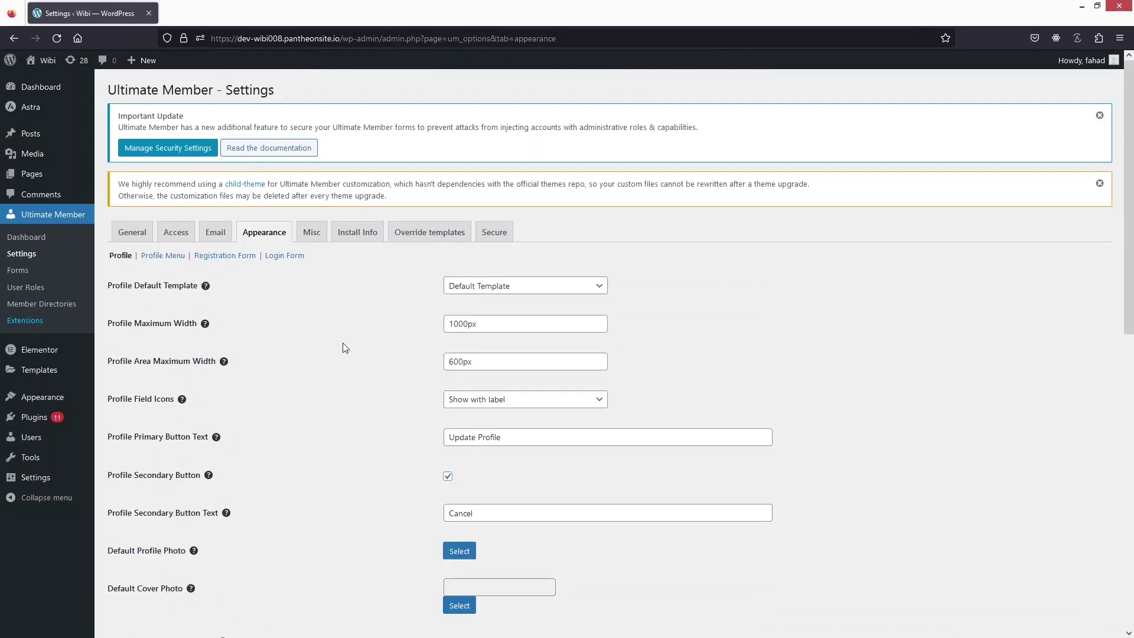
{"action": "left_click", "coordinate": [311, 232]}
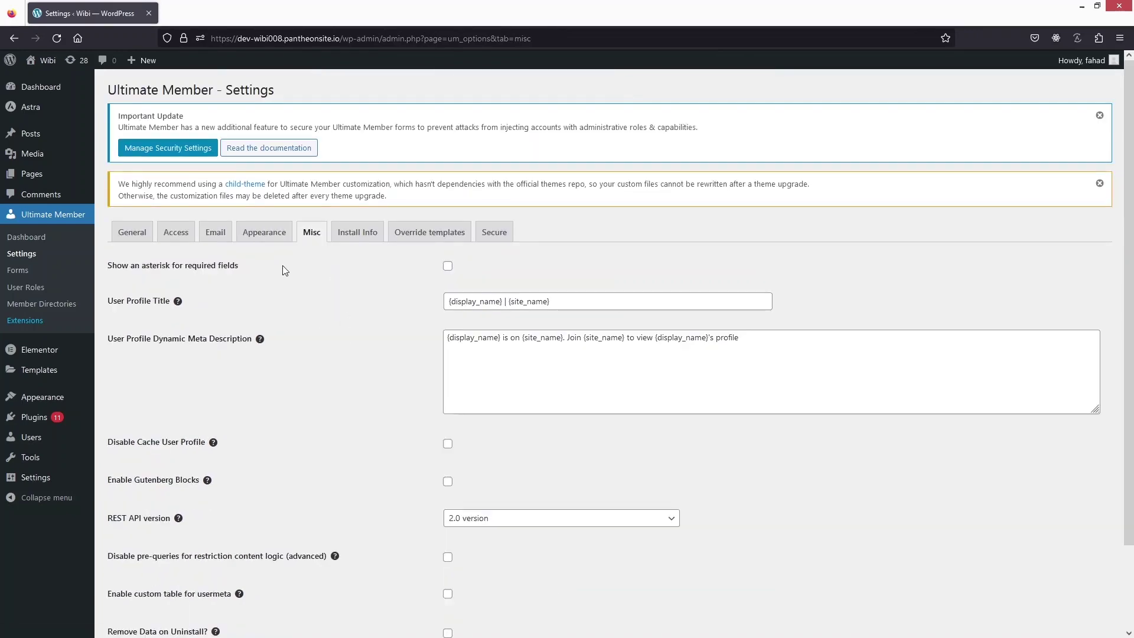
{"action": "scroll", "coordinate": [269, 278], "scroll_direction": "down", "scroll_amount": 2}
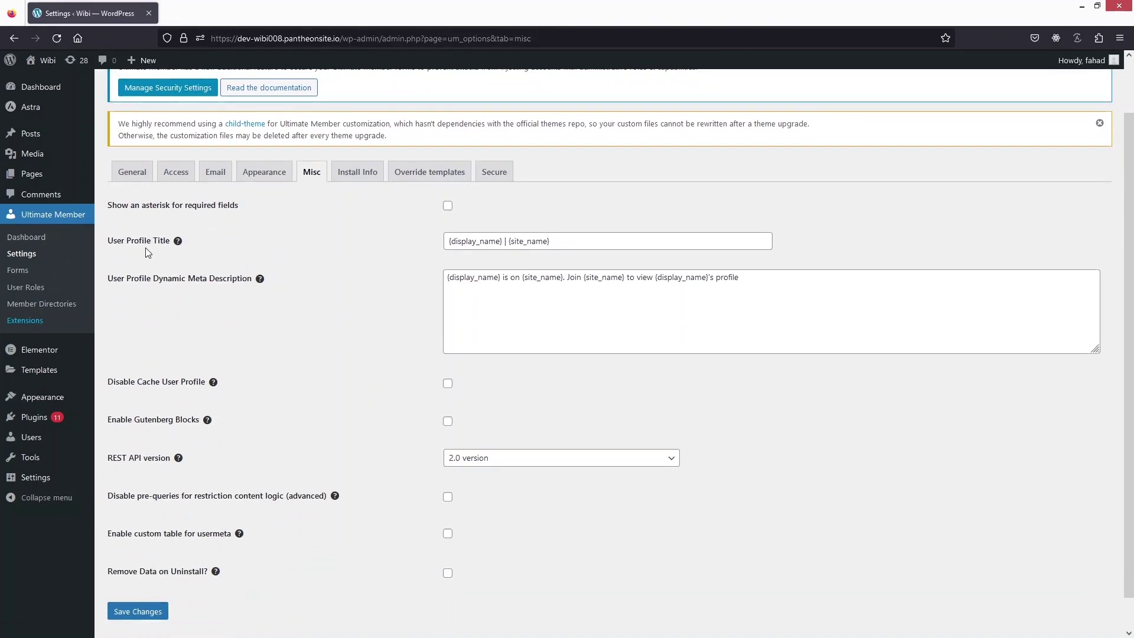
{"action": "scroll", "coordinate": [183, 248], "scroll_direction": "down", "scroll_amount": 1}
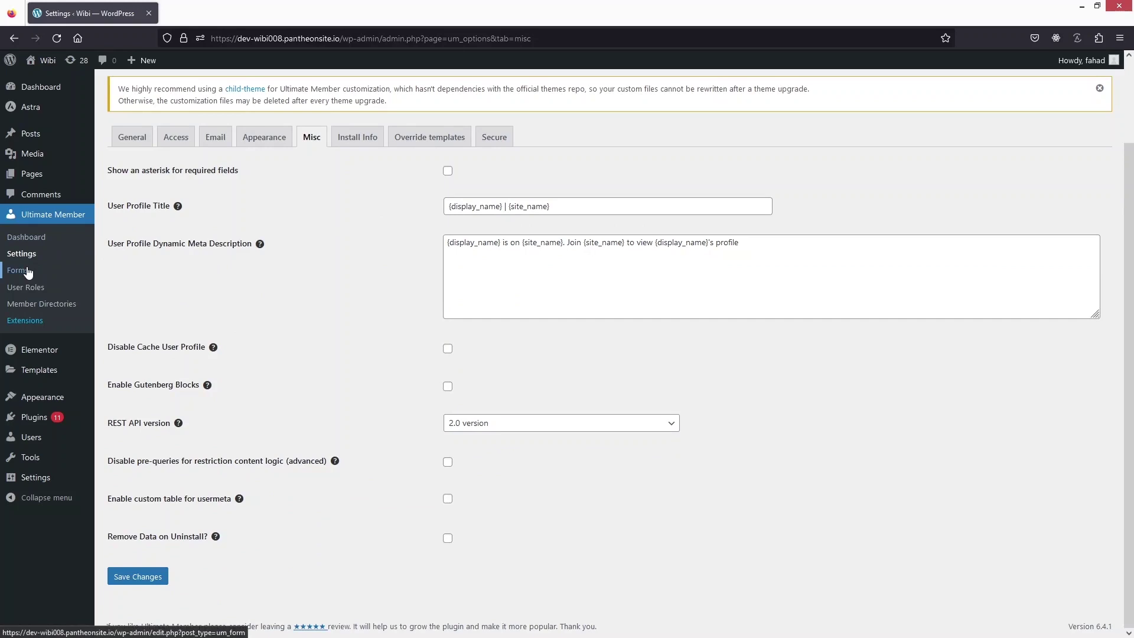
Look through Ultimate Member's lists of forms, user roles and member directories.
{"action": "left_click", "coordinate": [28, 271]}
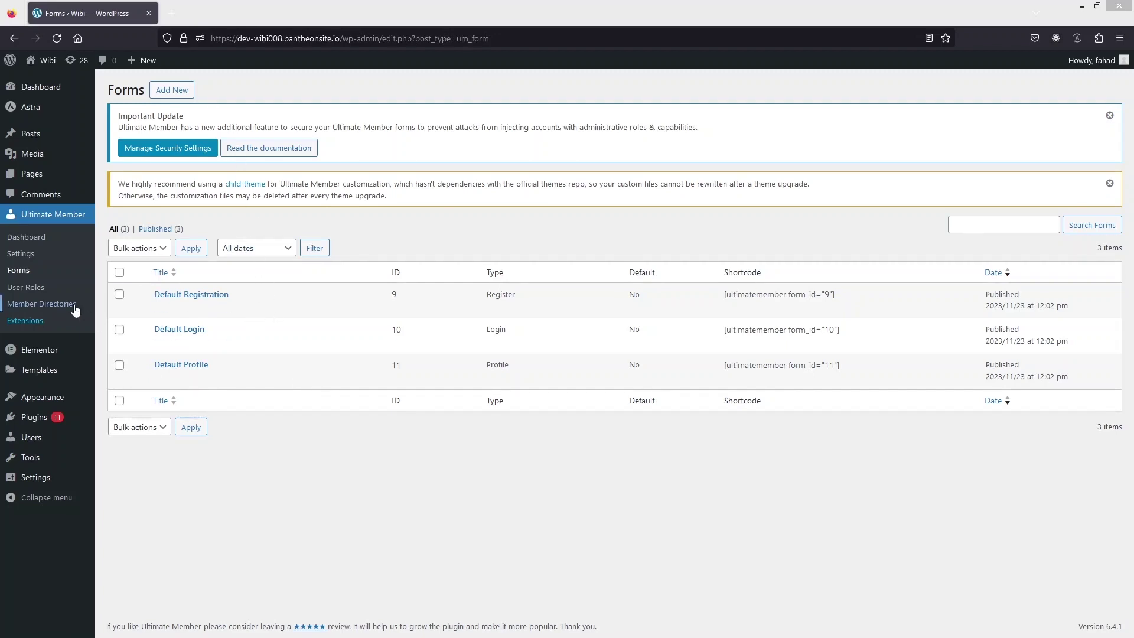
{"action": "left_click", "coordinate": [28, 289]}
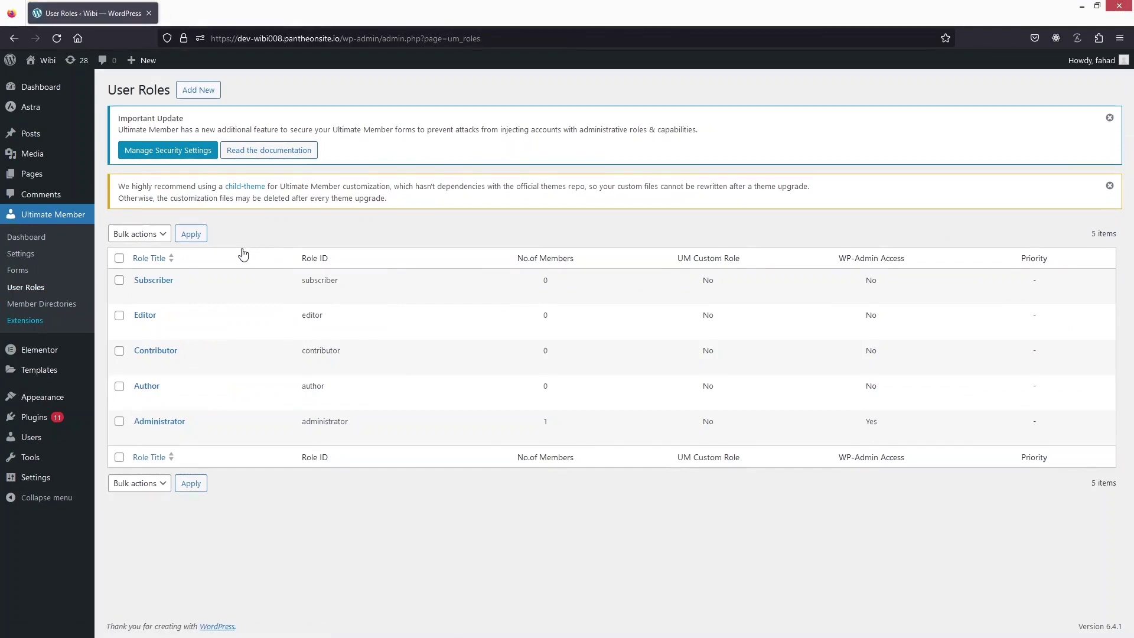
{"action": "mouse_move", "coordinate": [193, 291]}
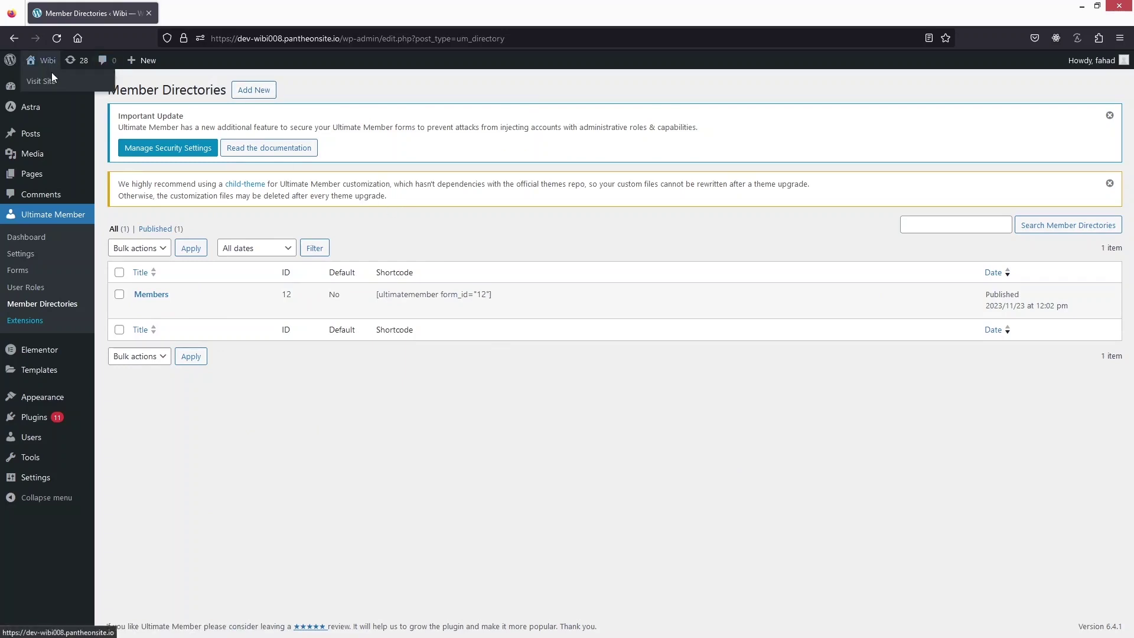
Open the live site in a separate browser tab and bring up the Primary menu for editing in WordPress.
{"action": "left_click", "coordinate": [52, 76]}
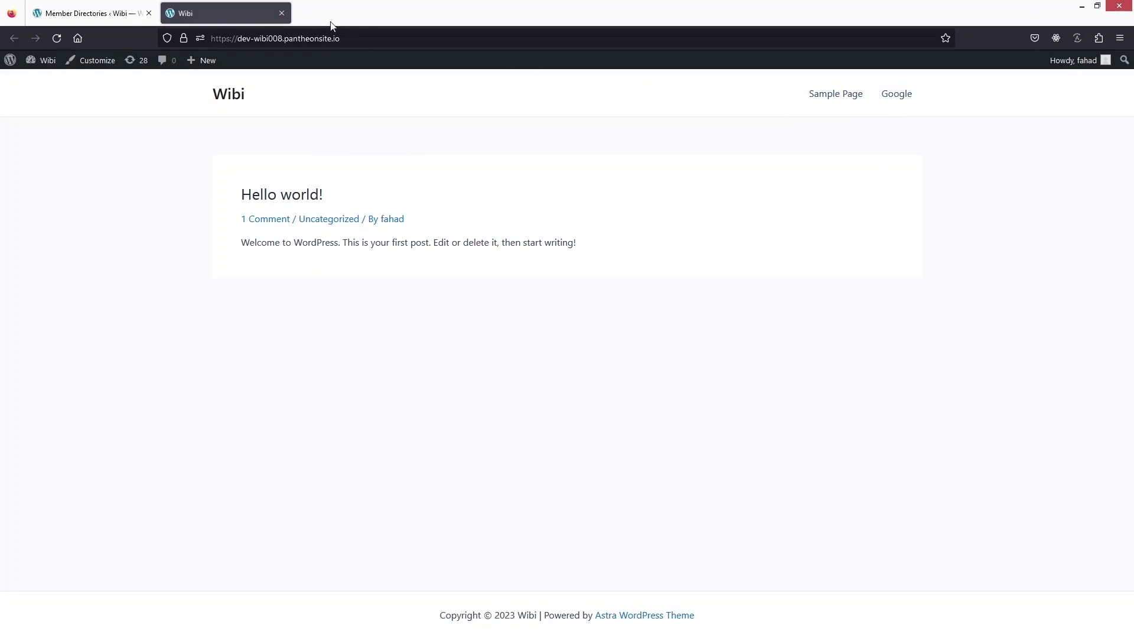
{"action": "left_click", "coordinate": [118, 12]}
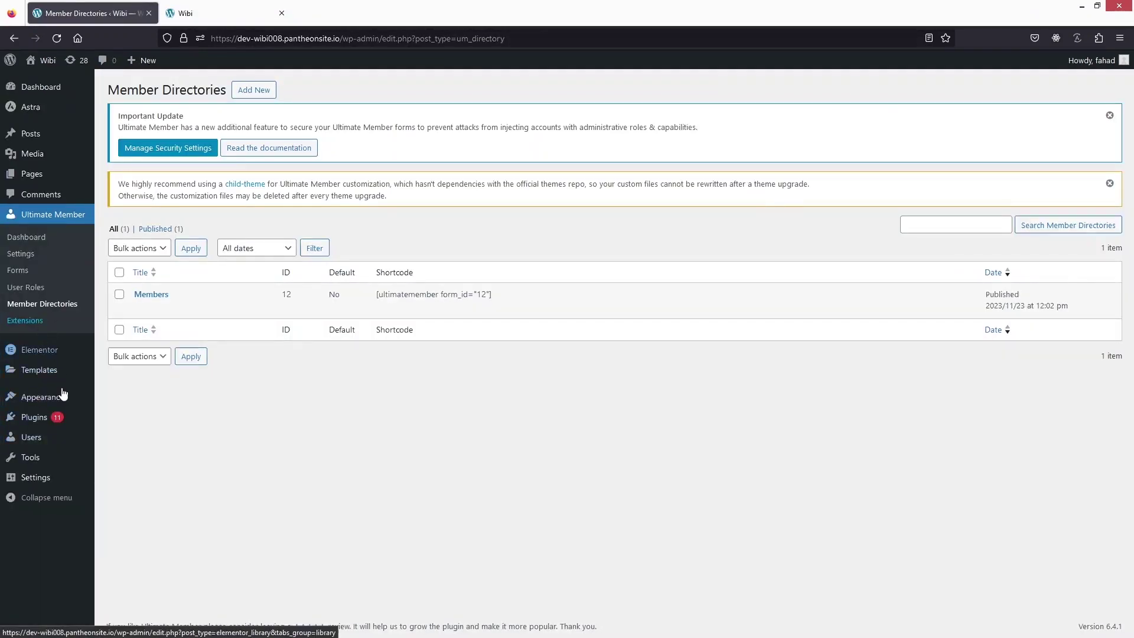
{"action": "mouse_move", "coordinate": [64, 396]}
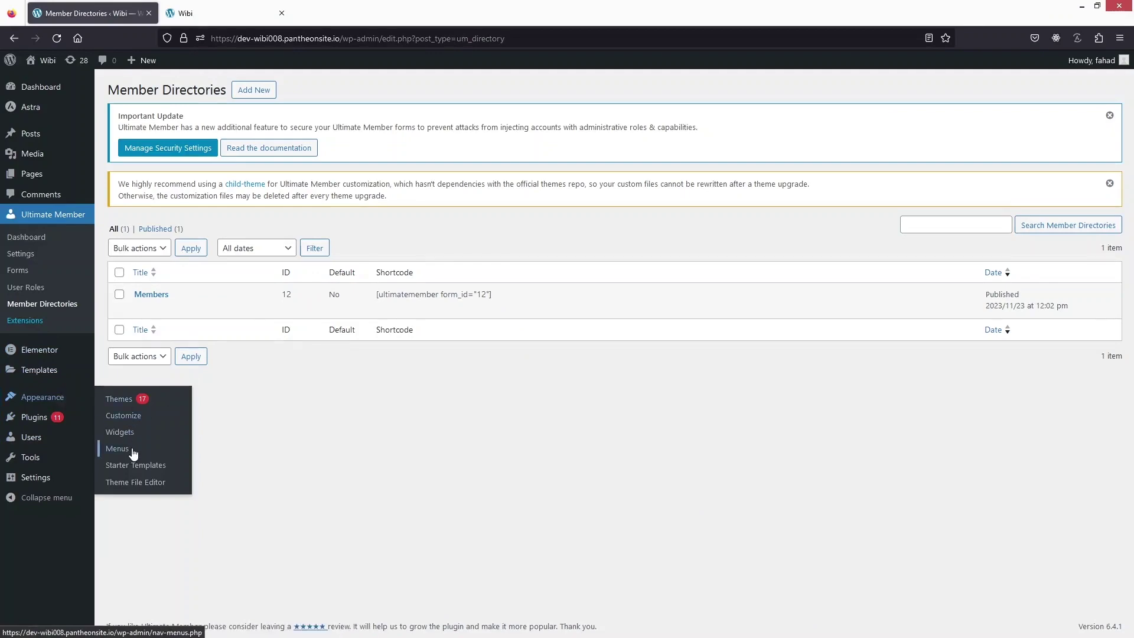
{"action": "left_click", "coordinate": [133, 453]}
{"action": "scroll", "coordinate": [326, 285], "scroll_direction": "down", "scroll_amount": 1}
{"action": "scroll", "coordinate": [326, 285], "scroll_direction": "down", "scroll_amount": 2}
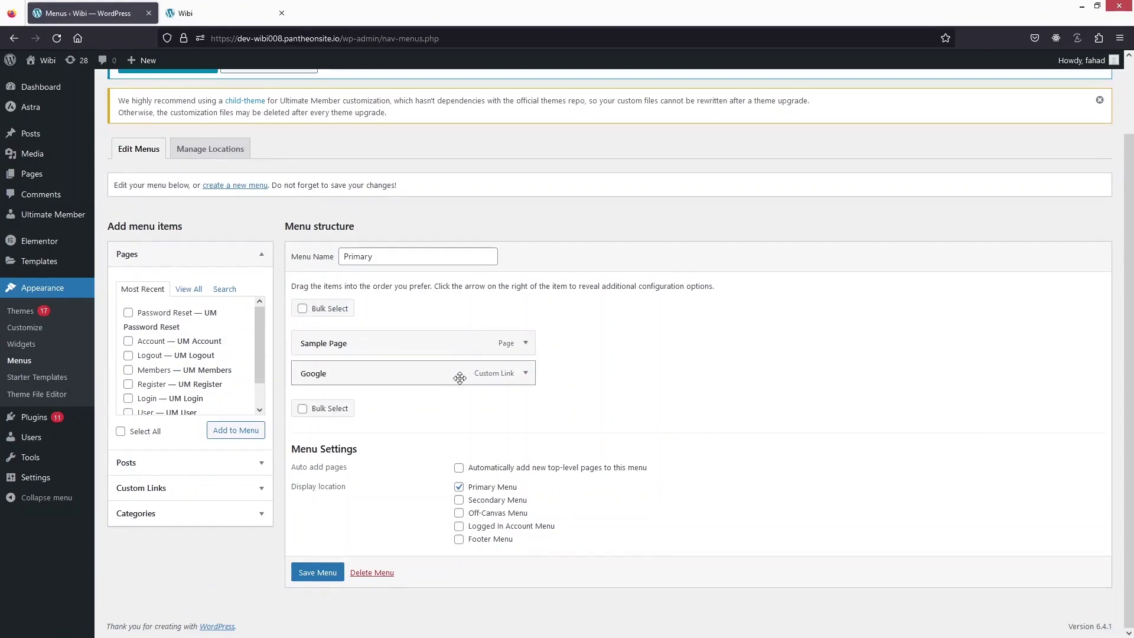
Remove the Google custom link from the Primary menu.
{"action": "left_click", "coordinate": [526, 374]}
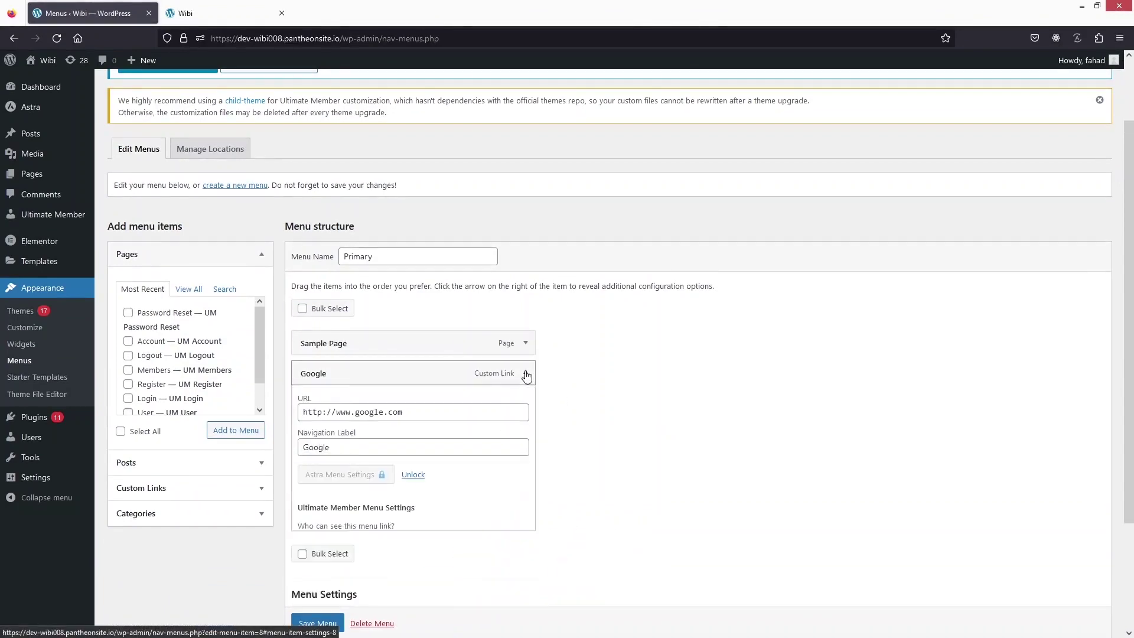
{"action": "scroll", "coordinate": [414, 425], "scroll_direction": "down", "scroll_amount": 2}
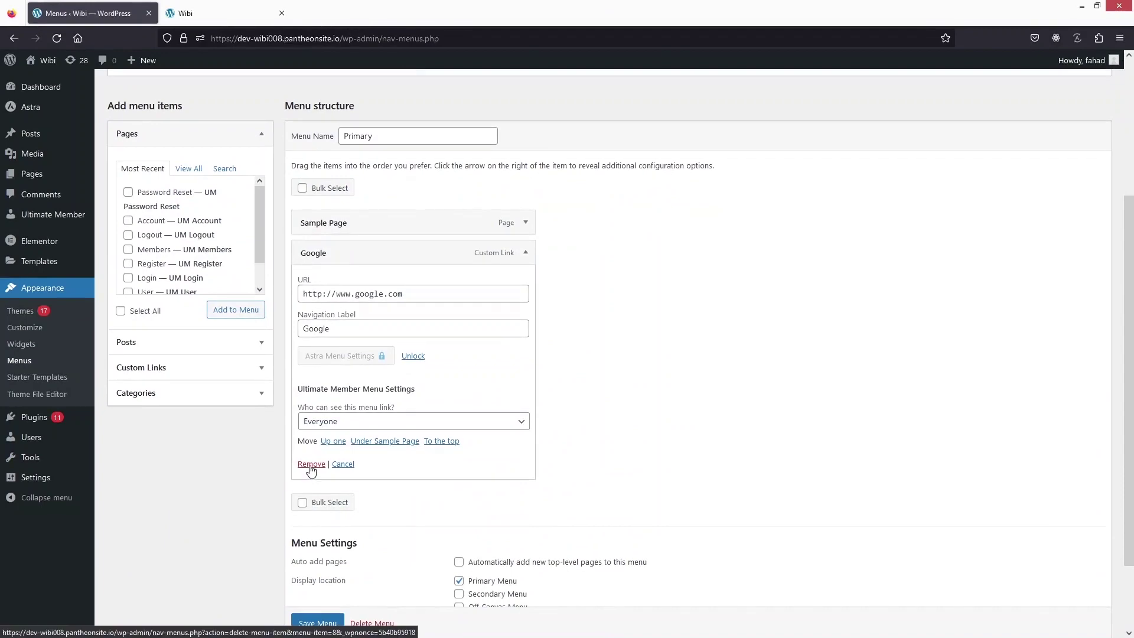
{"action": "left_click", "coordinate": [311, 465]}
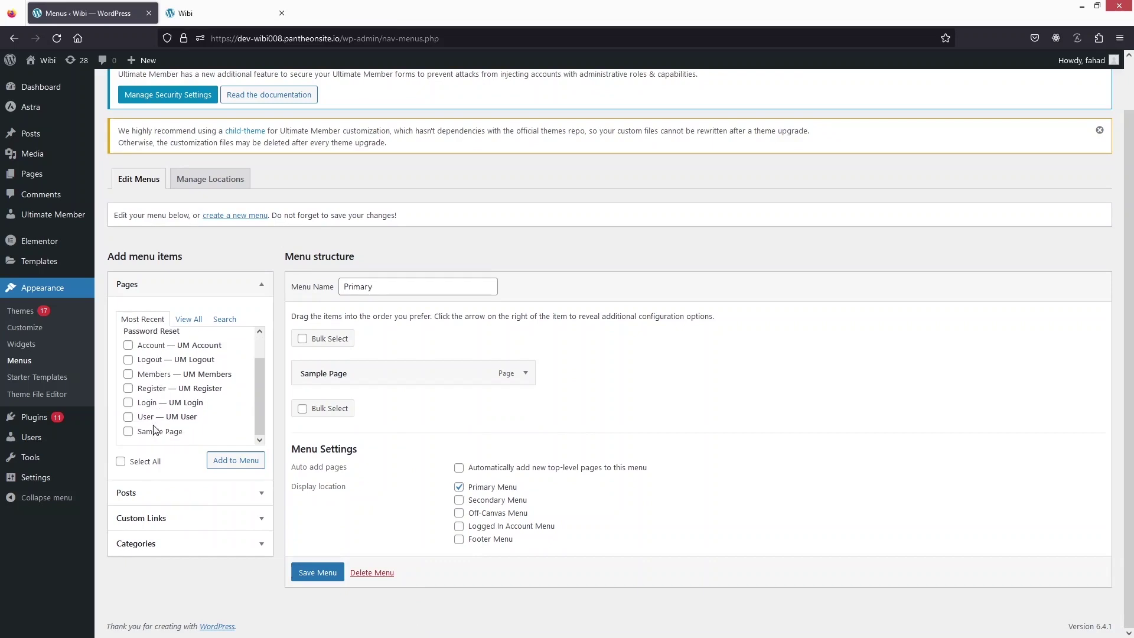
Add the Account, Logout, Register and Login pages to the Primary menu.
{"action": "scroll", "coordinate": [155, 428], "scroll_direction": "down", "scroll_amount": 1}
{"action": "scroll", "coordinate": [176, 381], "scroll_direction": "up", "scroll_amount": 1}
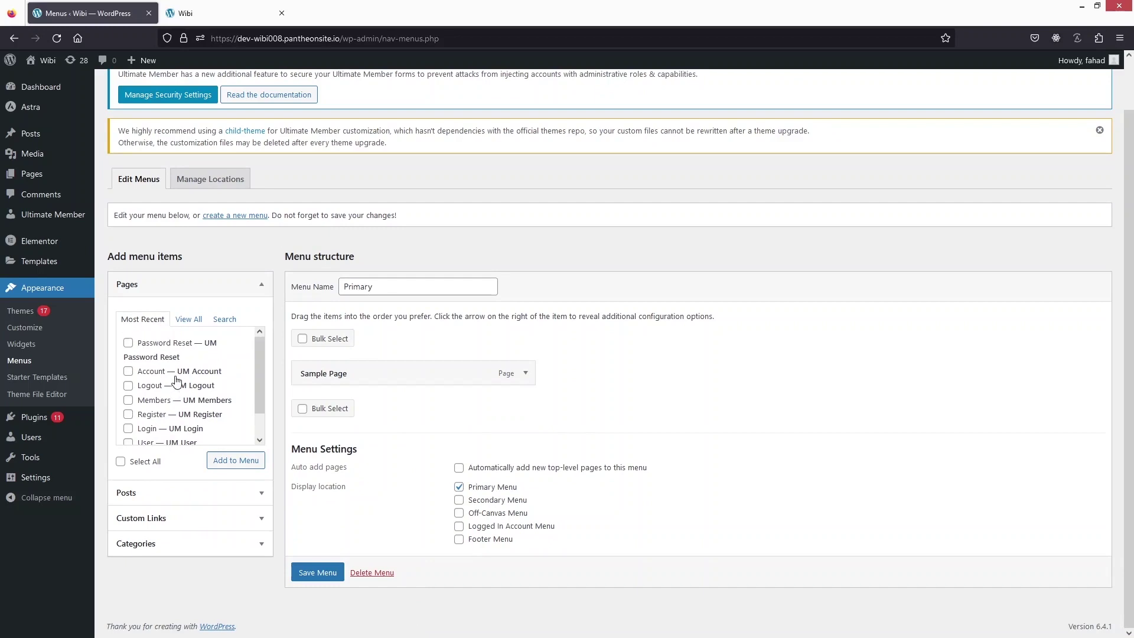
{"action": "left_click", "coordinate": [128, 371]}
{"action": "left_click", "coordinate": [128, 385]}
{"action": "scroll", "coordinate": [167, 413], "scroll_direction": "down", "scroll_amount": 1}
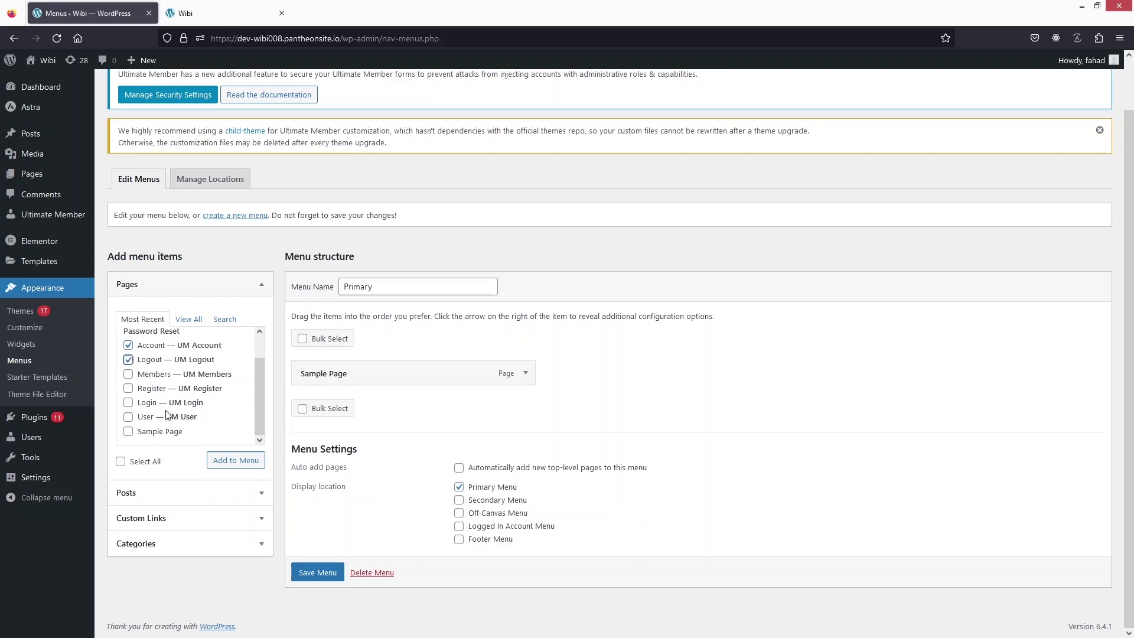
{"action": "left_click", "coordinate": [128, 388]}
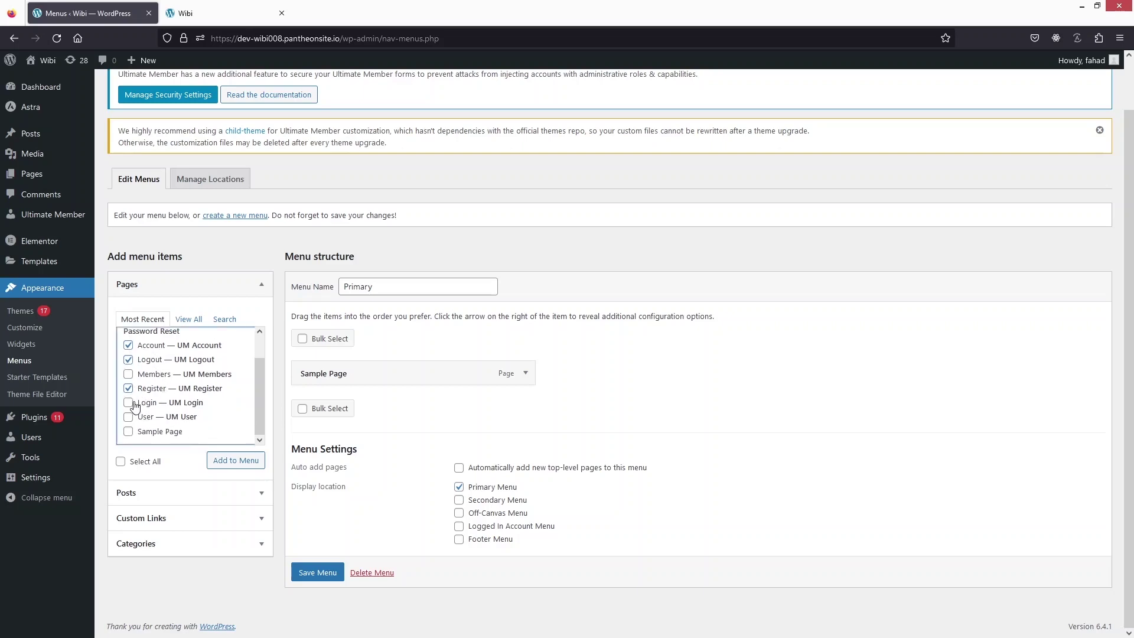
{"action": "left_click", "coordinate": [135, 406]}
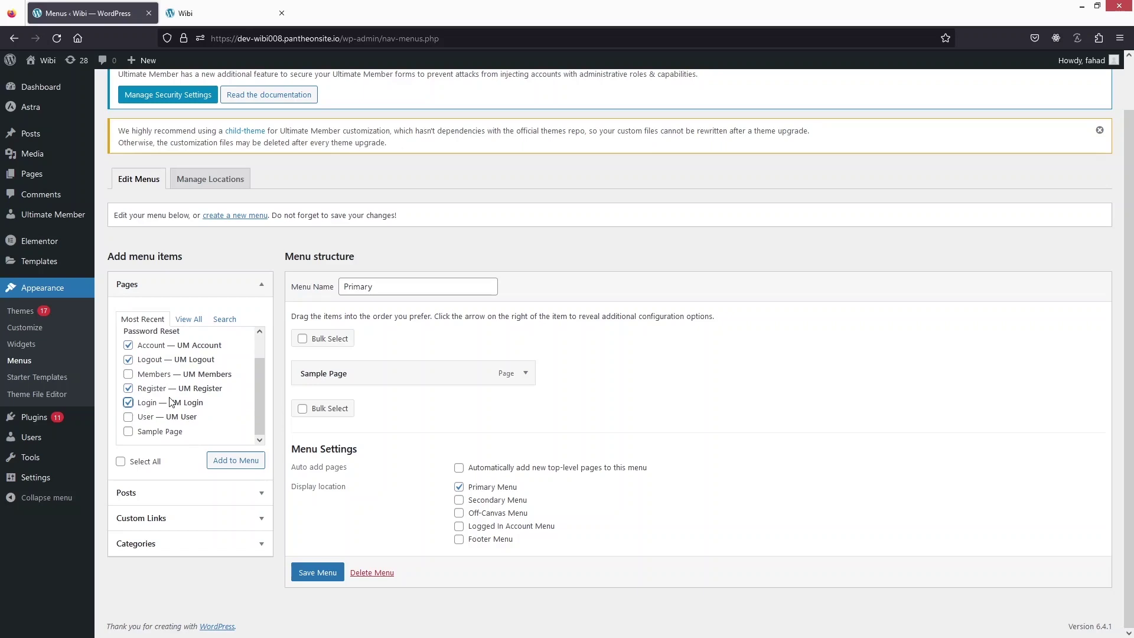
{"action": "left_click", "coordinate": [236, 464]}
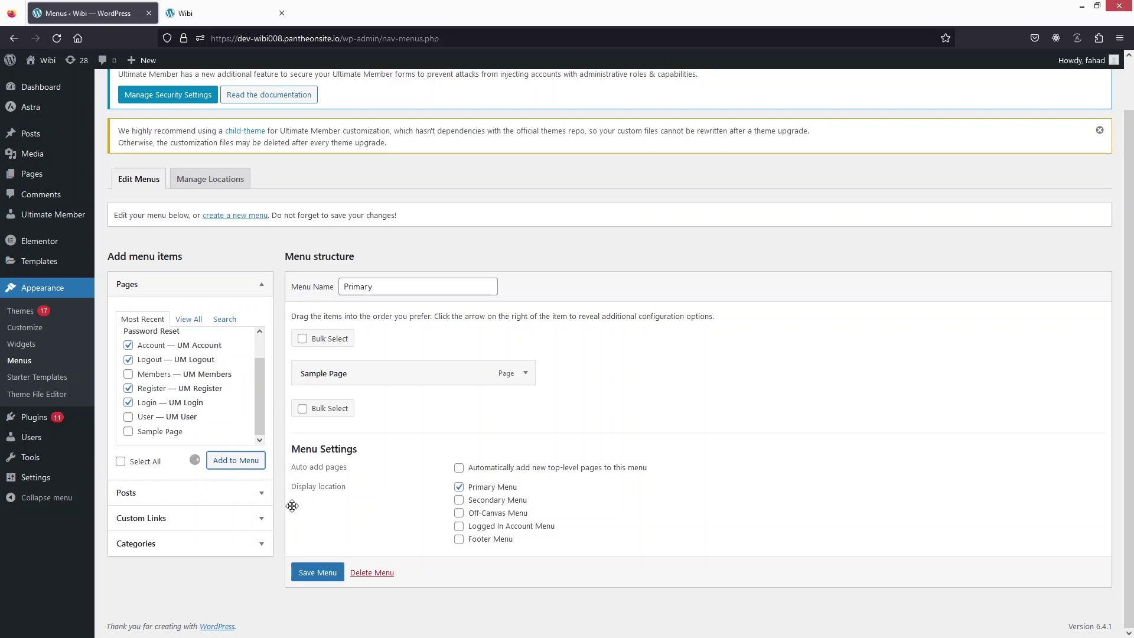
{"action": "scroll", "coordinate": [293, 506], "scroll_direction": "down", "scroll_amount": 2}
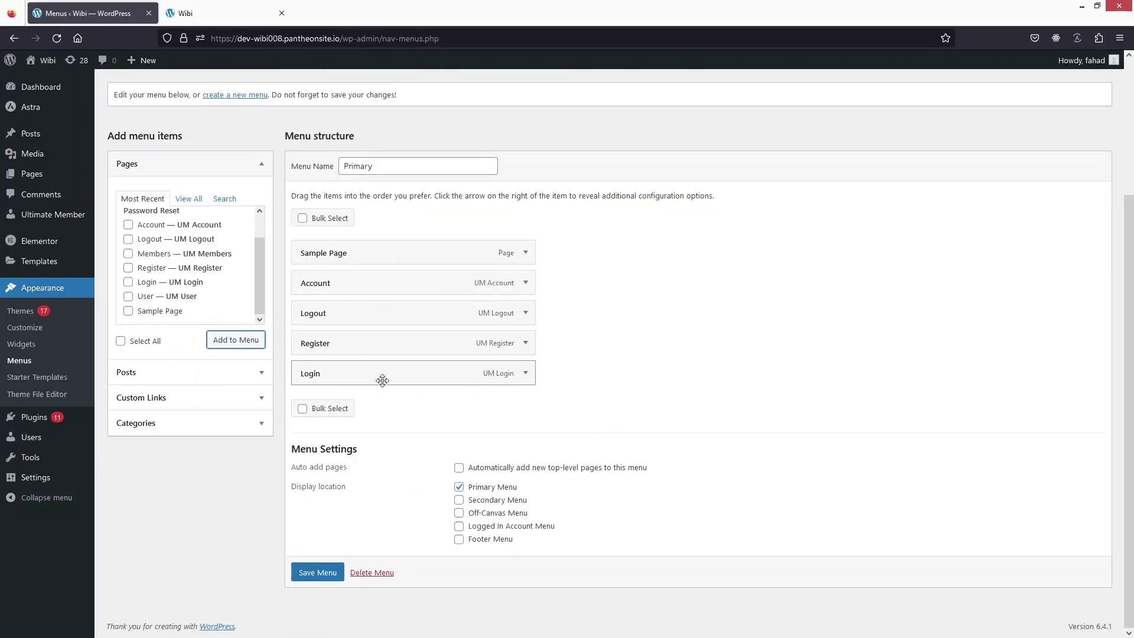
Restrict the Account menu link to Logged In Users with the Subscriber role.
{"action": "left_click", "coordinate": [526, 284]}
{"action": "scroll", "coordinate": [861, 484], "scroll_direction": "down", "scroll_amount": 2}
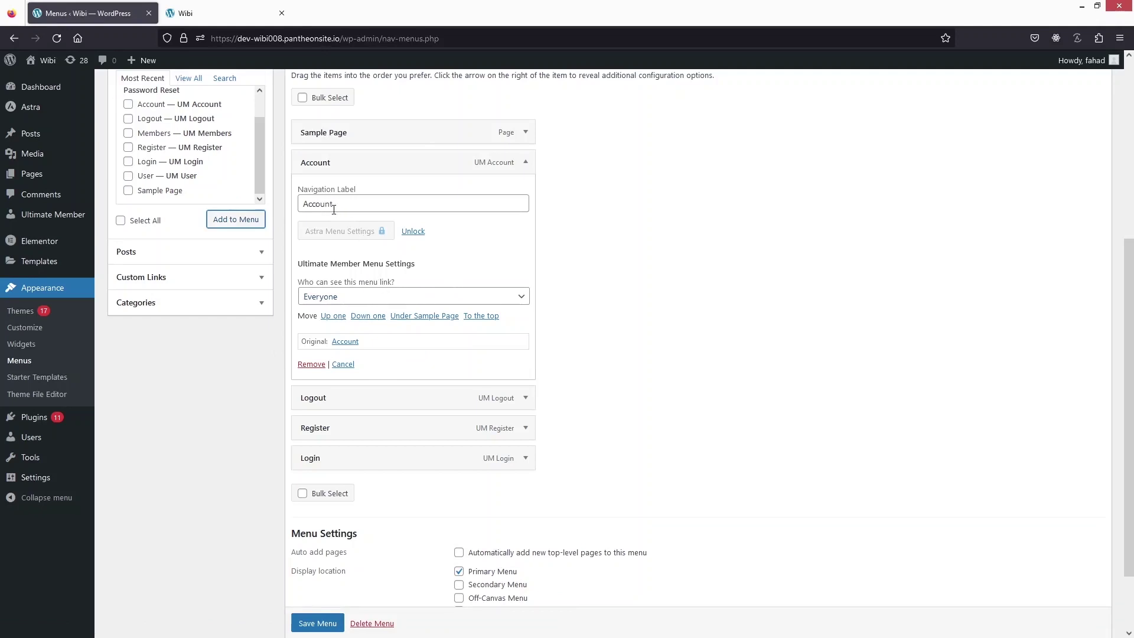
{"action": "left_click", "coordinate": [520, 296]}
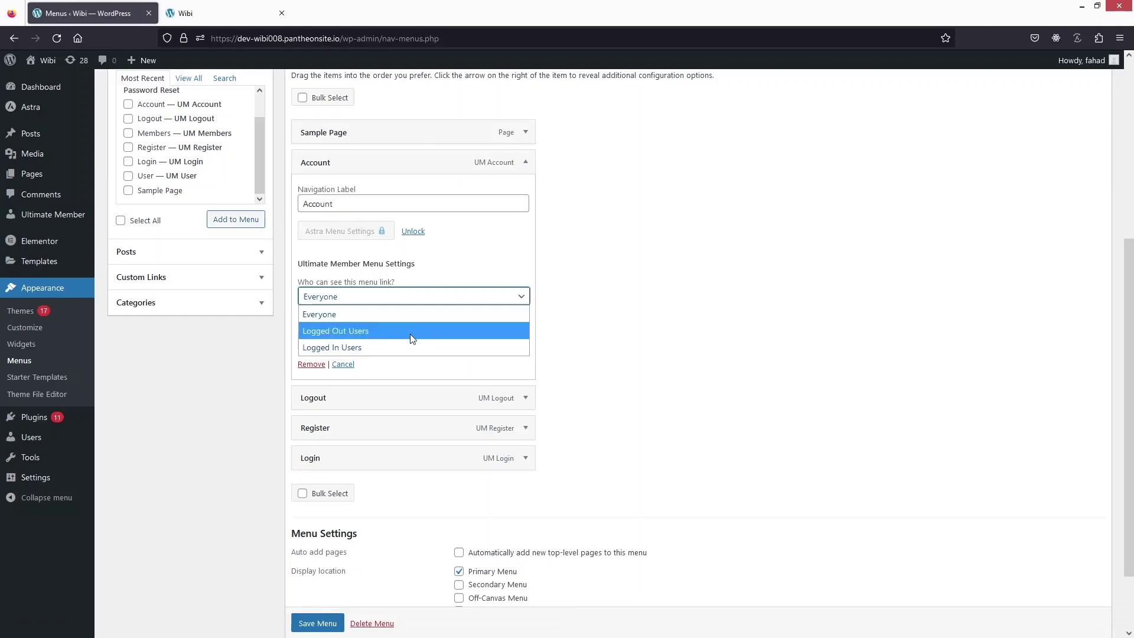
{"action": "left_click", "coordinate": [352, 348]}
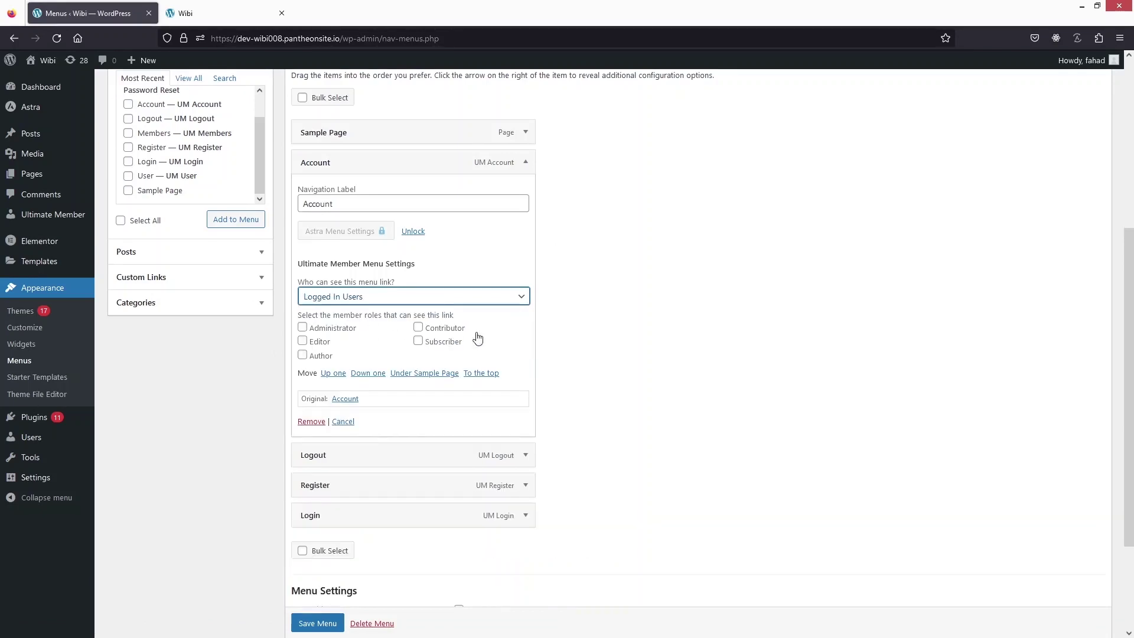
{"action": "left_click", "coordinate": [417, 342]}
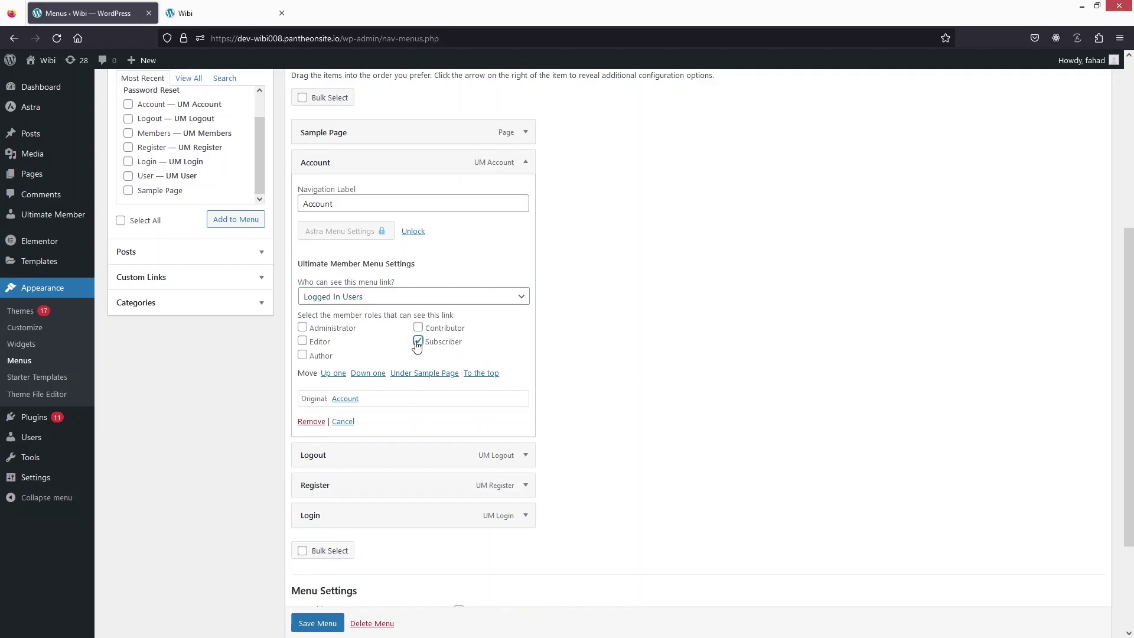
{"action": "left_click", "coordinate": [525, 162]}
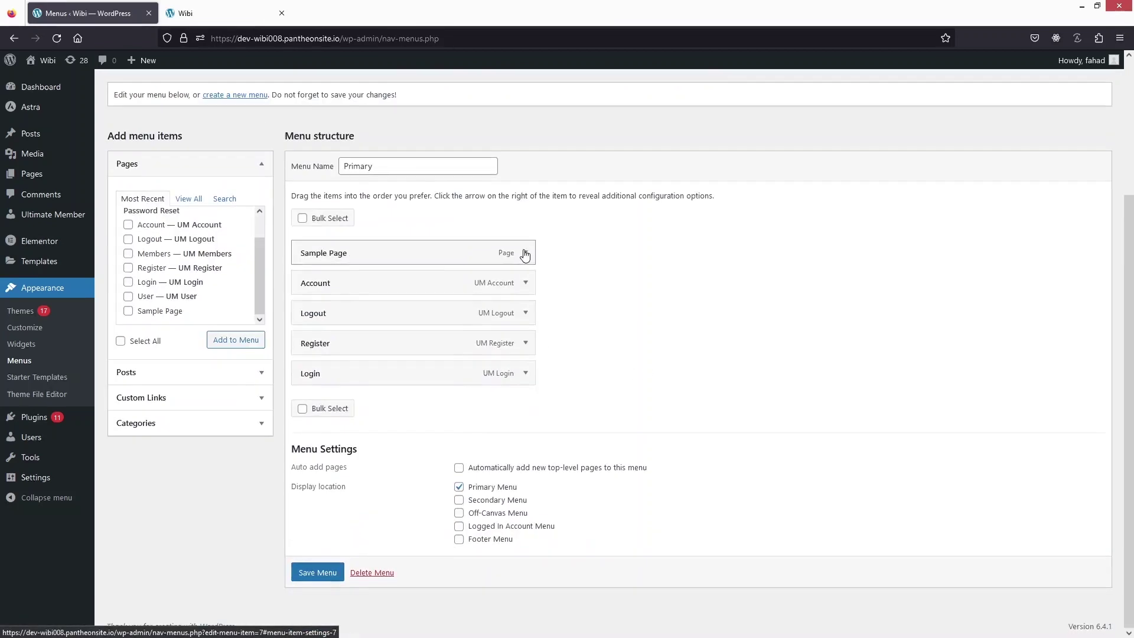
Restrict the Logout menu link to Logged In Users, leaving all member roles unselected.
{"action": "left_click", "coordinate": [521, 320]}
{"action": "scroll", "coordinate": [420, 362], "scroll_direction": "down", "scroll_amount": 2}
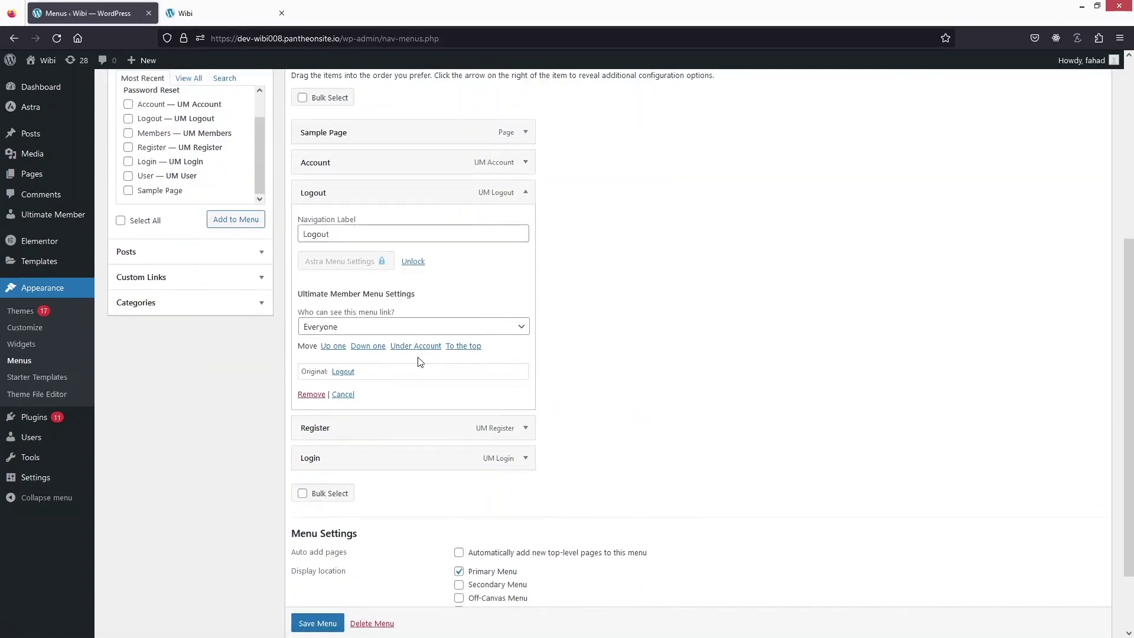
{"action": "left_click", "coordinate": [509, 329]}
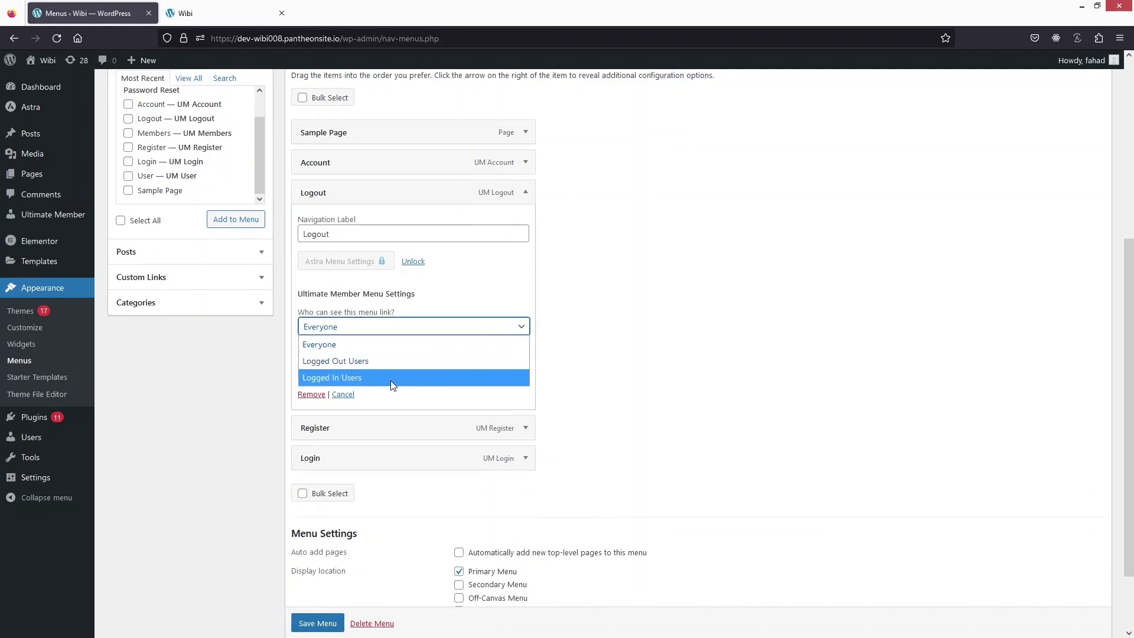
{"action": "left_click", "coordinate": [406, 377]}
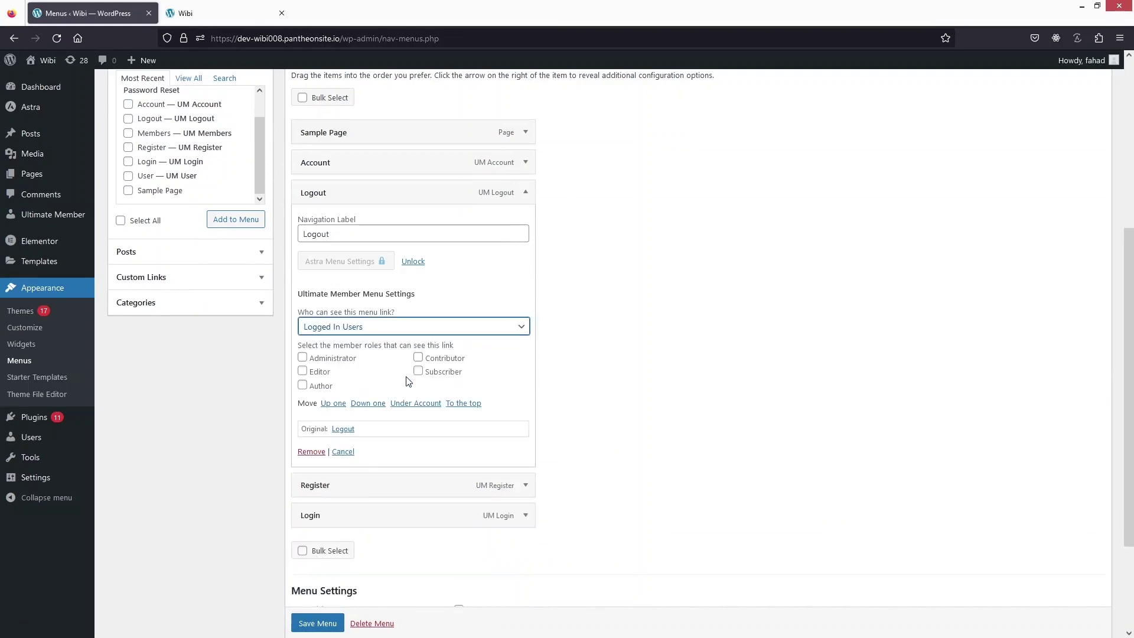
{"action": "left_click", "coordinate": [419, 371]}
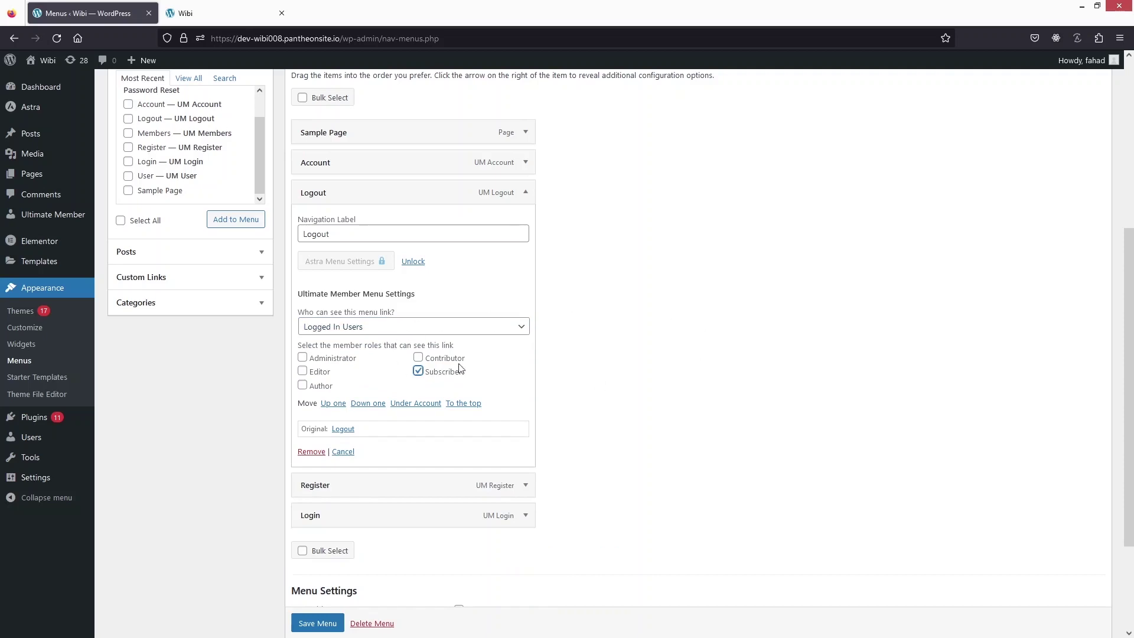
{"action": "left_click", "coordinate": [418, 371]}
{"action": "scroll", "coordinate": [608, 376], "scroll_direction": "down", "scroll_amount": 1}
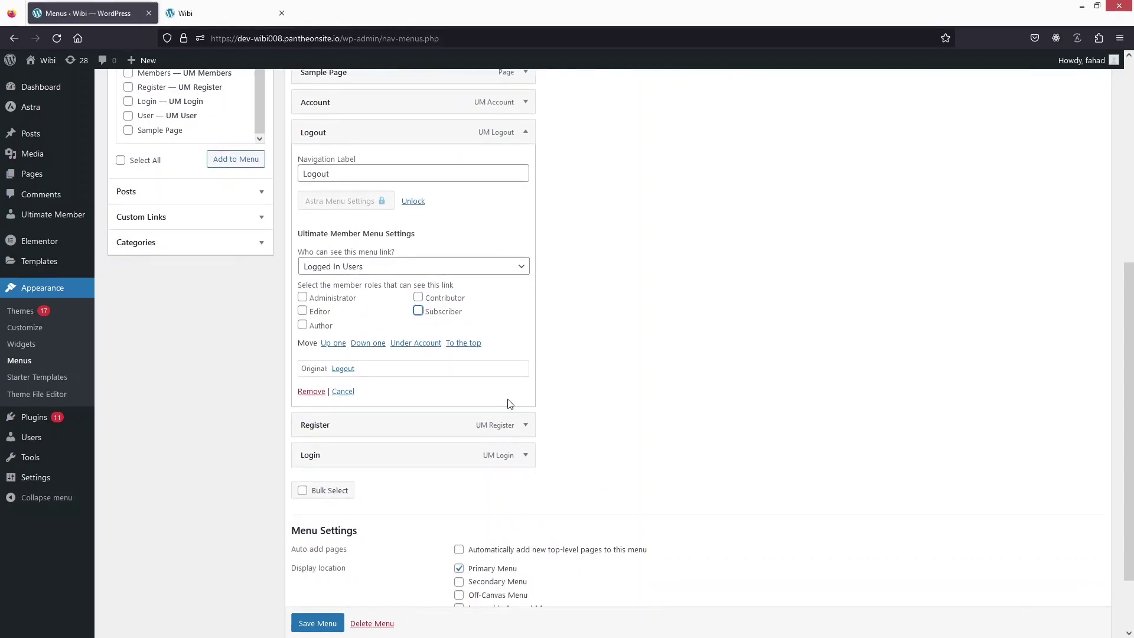
Make the Login menu link visible only to Logged Out Users and save the Primary menu.
{"action": "left_click", "coordinate": [526, 426]}
{"action": "scroll", "coordinate": [558, 424], "scroll_direction": "down", "scroll_amount": 2}
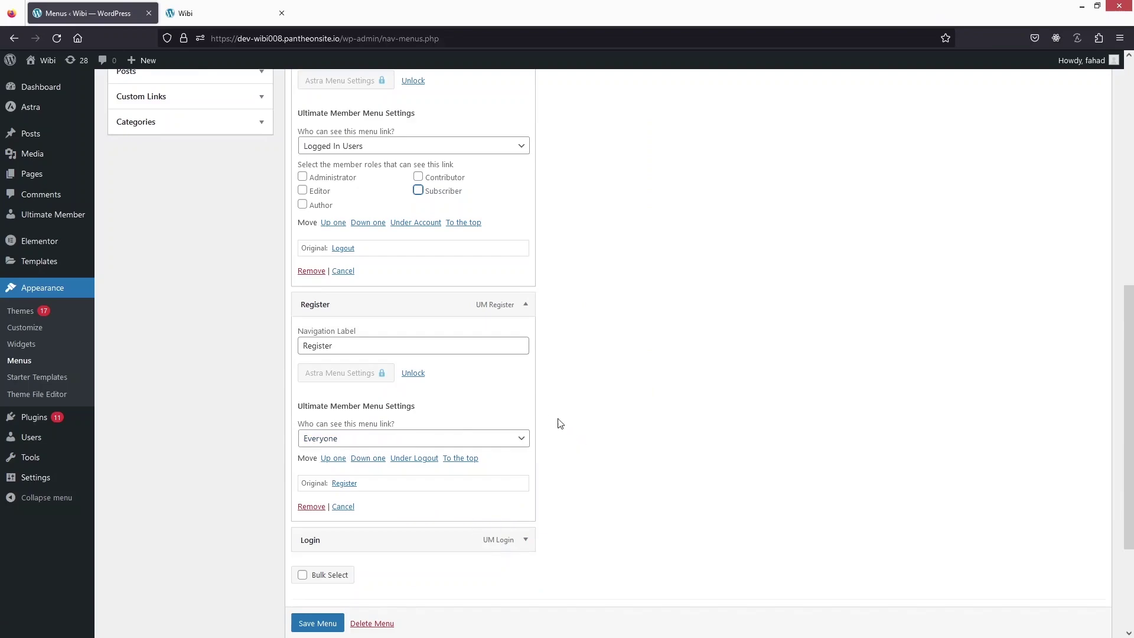
{"action": "left_click", "coordinate": [524, 540]}
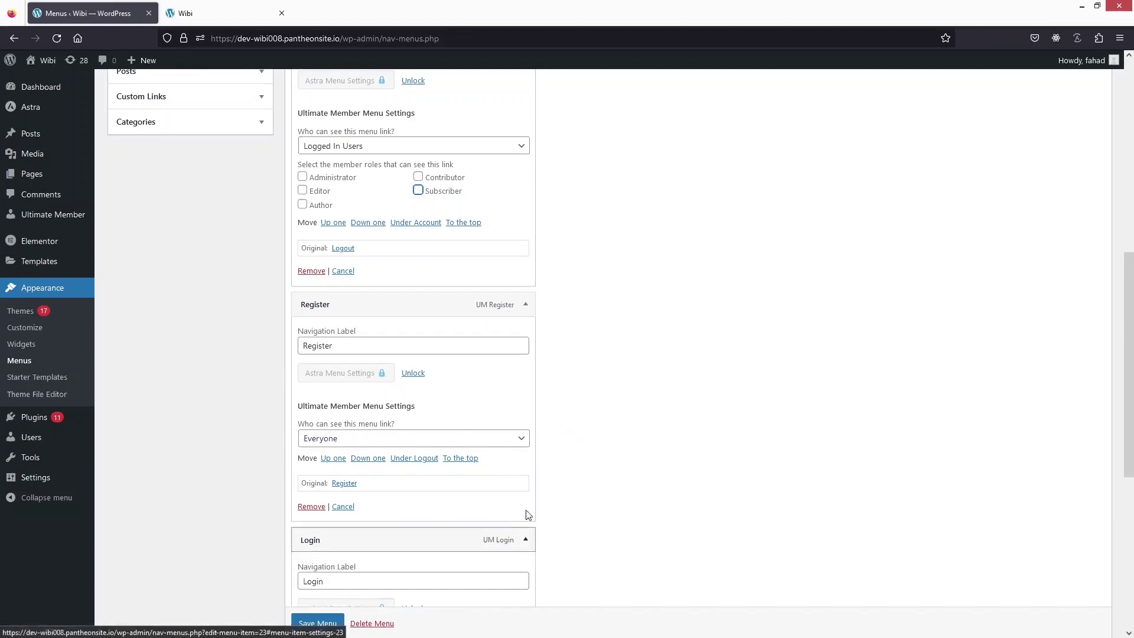
{"action": "scroll", "coordinate": [493, 380], "scroll_direction": "down", "scroll_amount": 5}
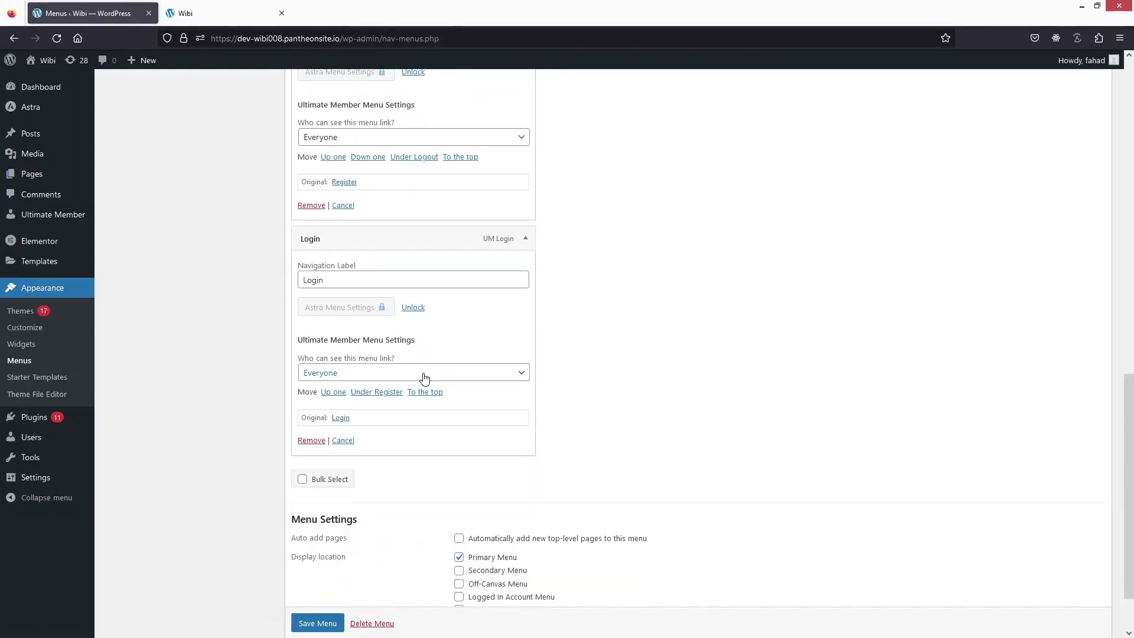
{"action": "left_click", "coordinate": [501, 373]}
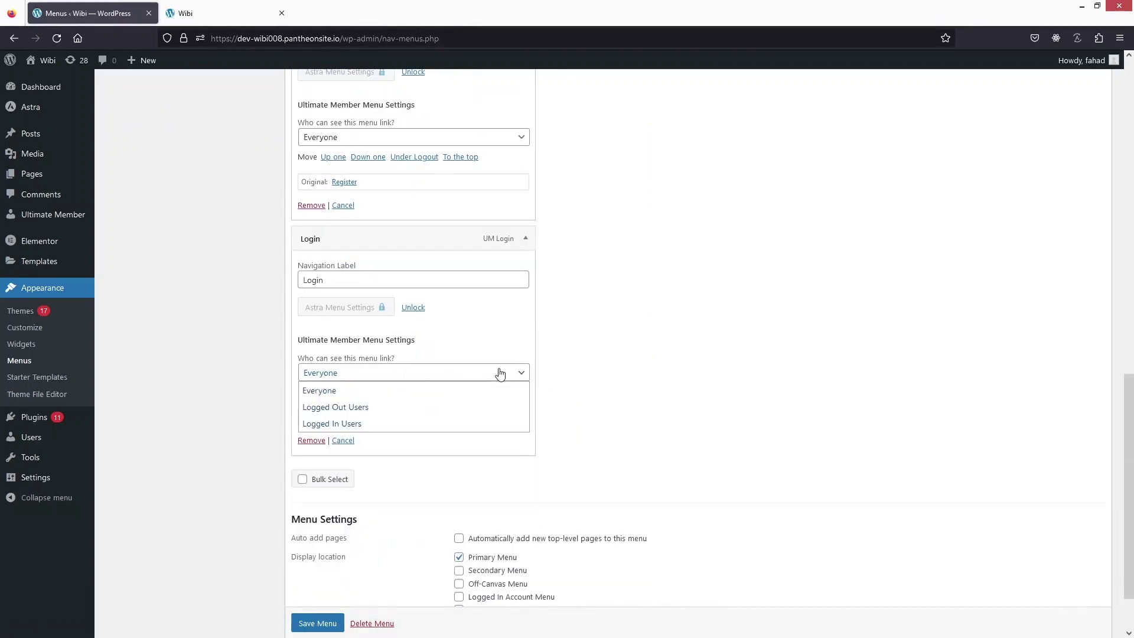
{"action": "left_click", "coordinate": [352, 407]}
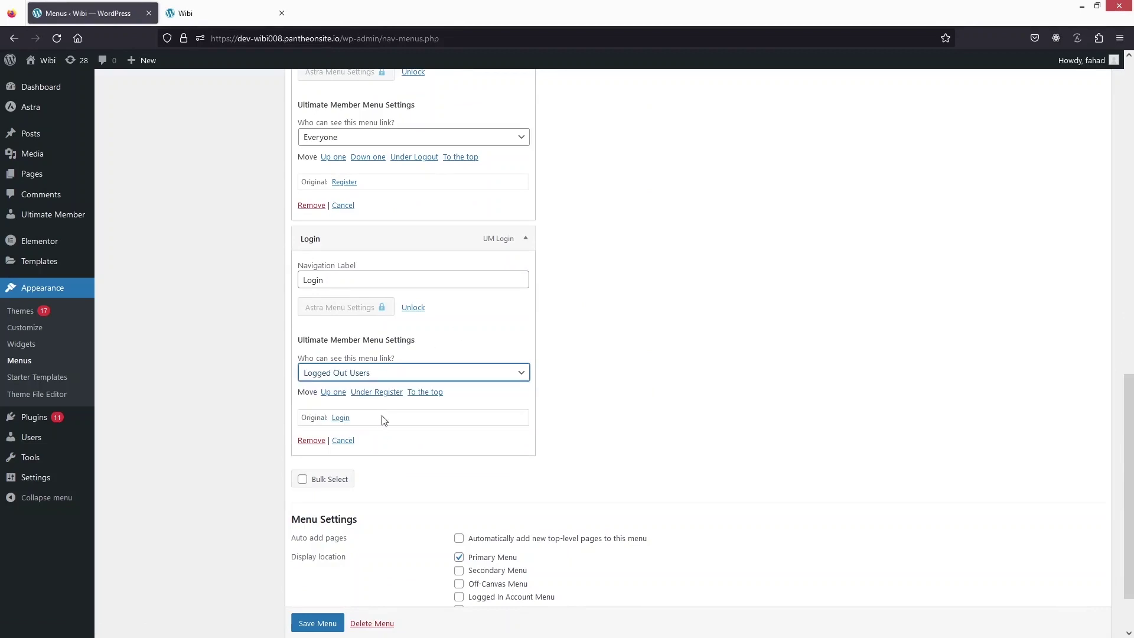
{"action": "scroll", "coordinate": [380, 435], "scroll_direction": "down", "scroll_amount": 2}
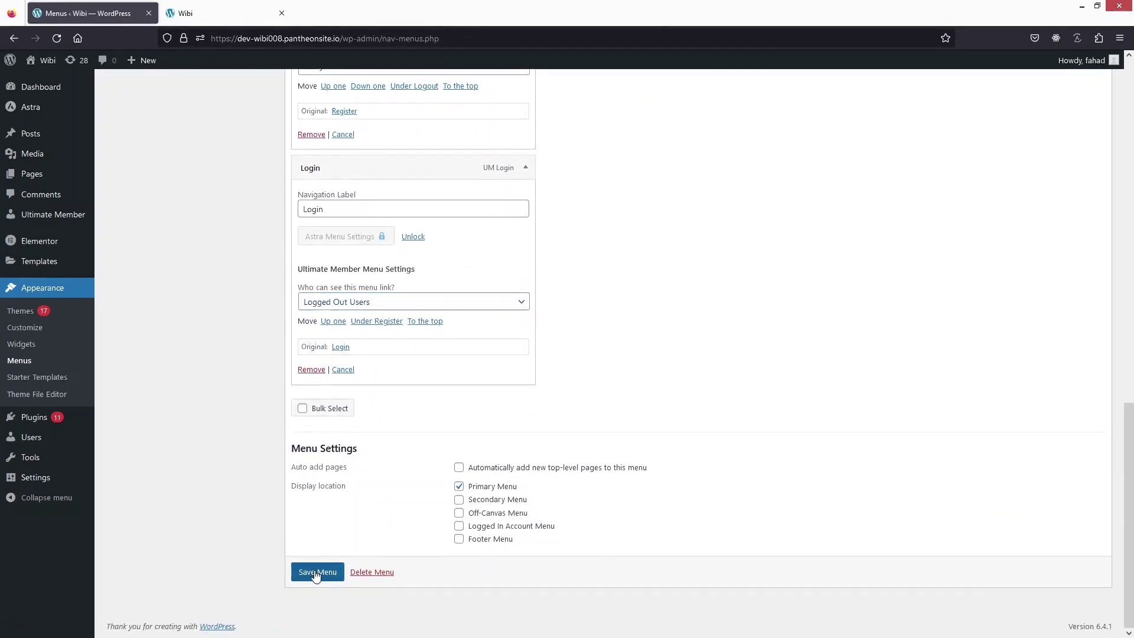
{"action": "left_click", "coordinate": [316, 574]}
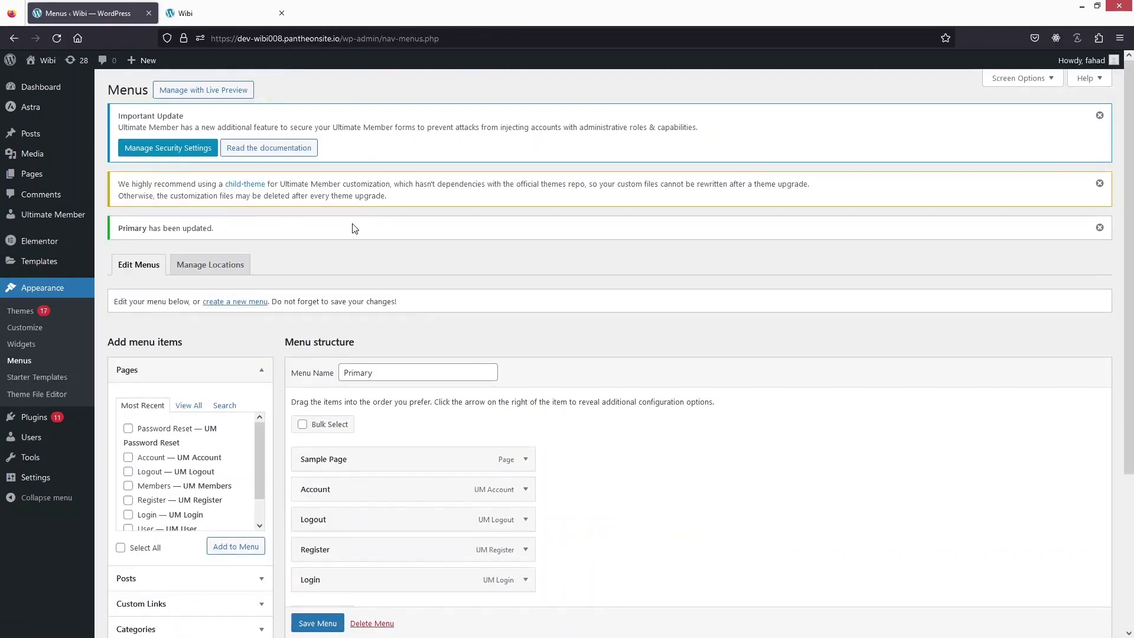
Reload the live site to check its updated navigation and view the Account page.
{"action": "left_click", "coordinate": [207, 20]}
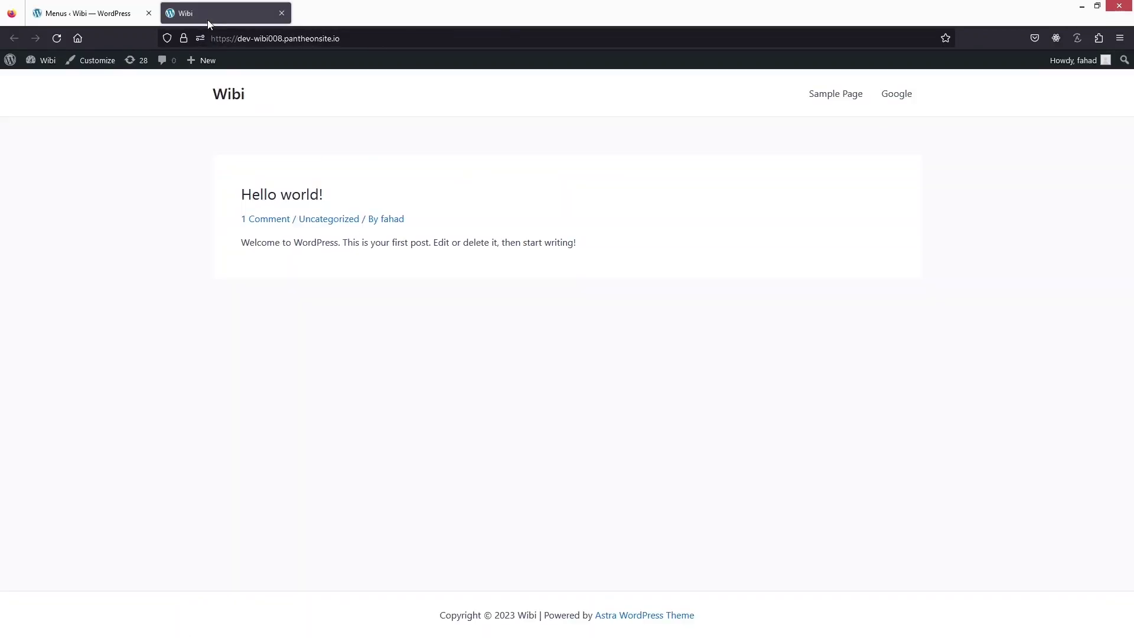
{"action": "left_click", "coordinate": [57, 39]}
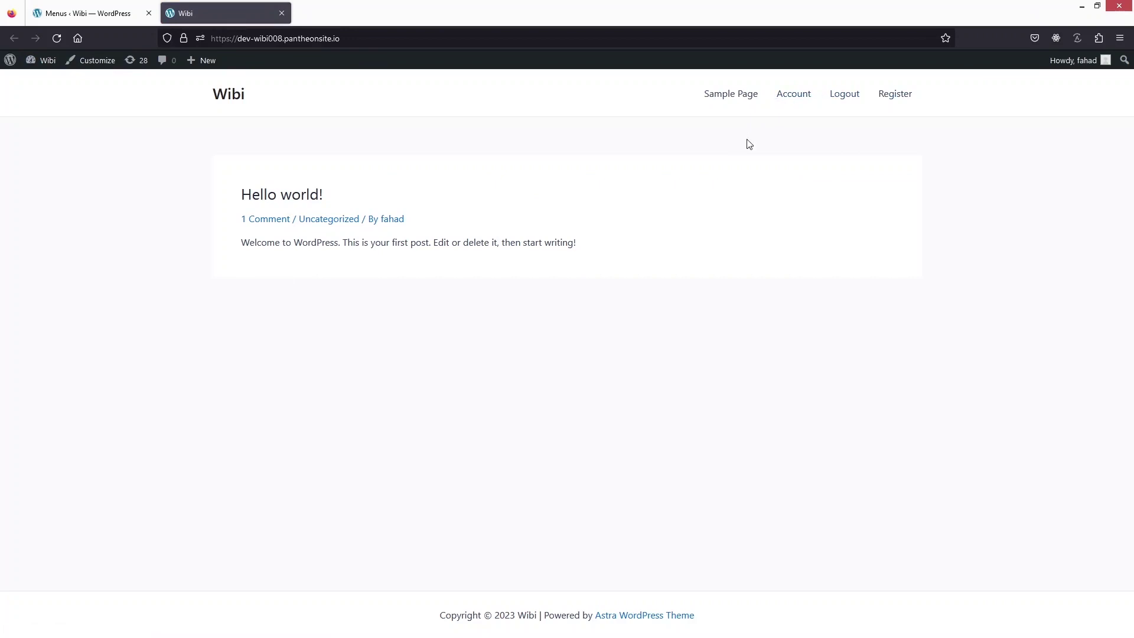
{"action": "left_click", "coordinate": [801, 103]}
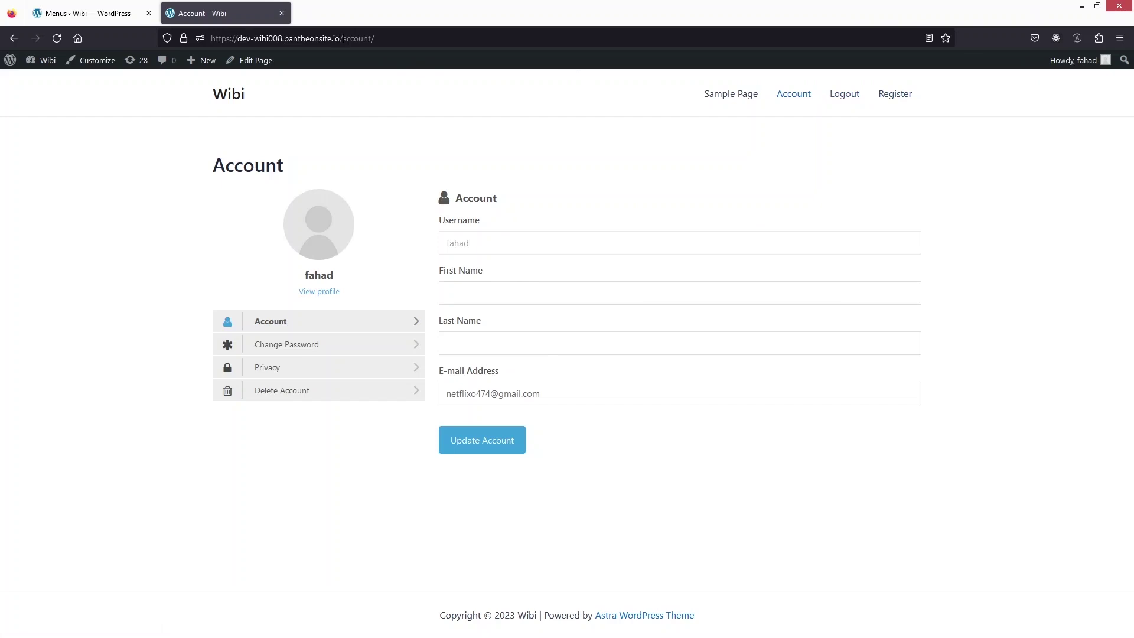
Copy the site's base address without the account path and open it in Google Chrome to view the site as a logged-out visitor.
{"action": "left_click_drag", "start_coordinate": [342, 38], "coordinate": [210, 38]}
{"action": "key", "text": "ctrl+c"}
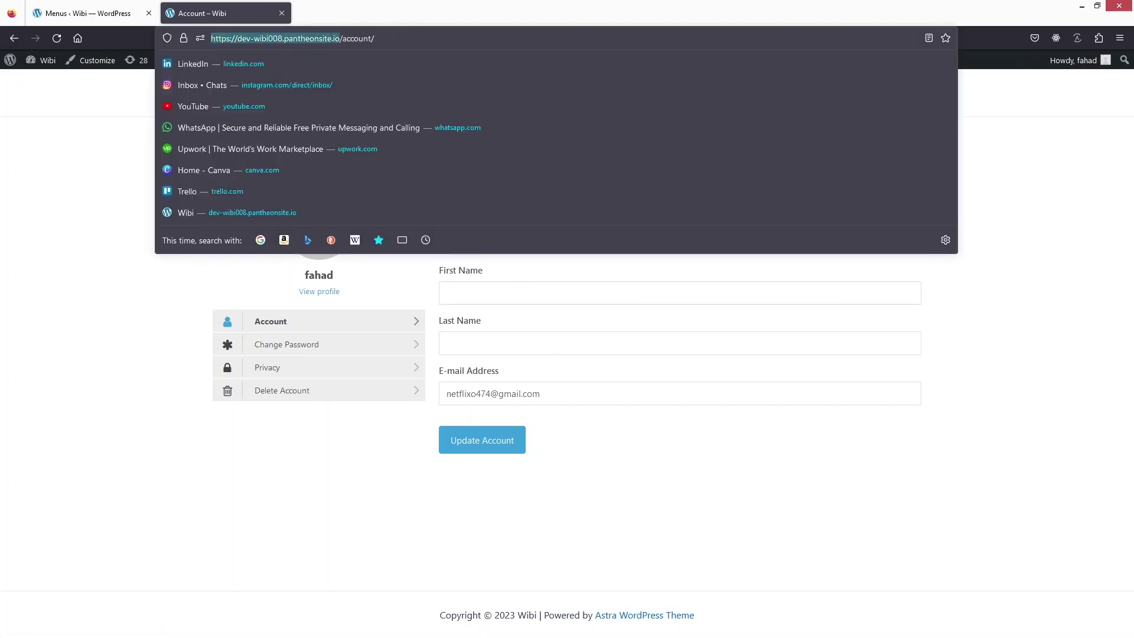
{"action": "key", "text": "alt+Tab"}
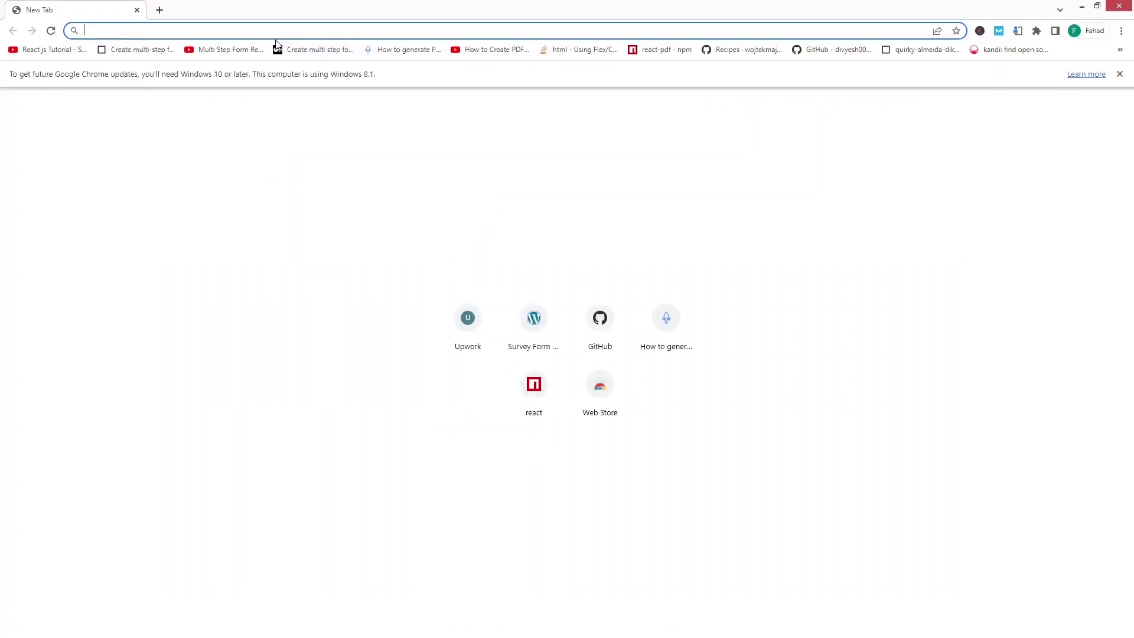
{"action": "key", "text": "ctrl+v"}
{"action": "key", "text": "Return"}
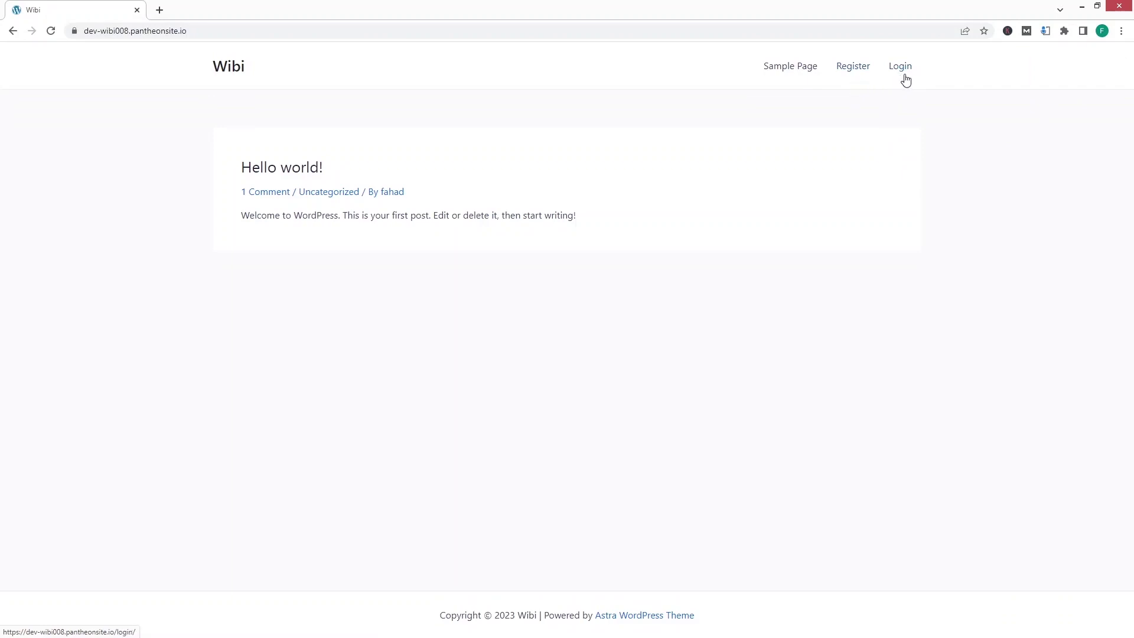
Register a new member on the Register page with a username, first and last name, e-mail address and confirmed account password.
{"action": "left_click", "coordinate": [853, 71]}
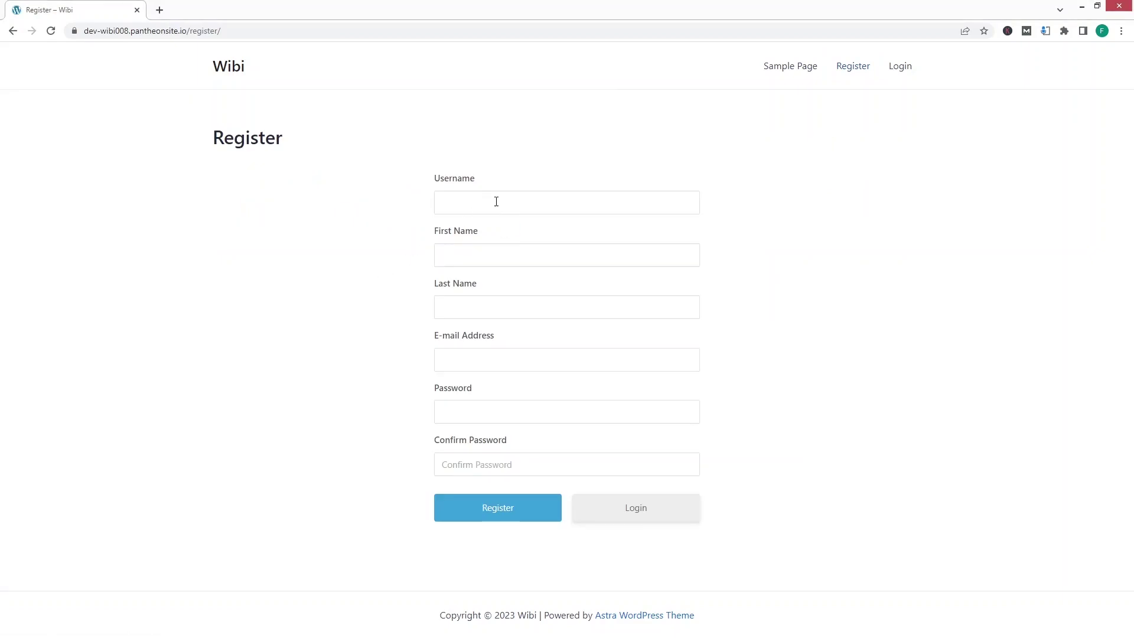
{"action": "left_click", "coordinate": [496, 201]}
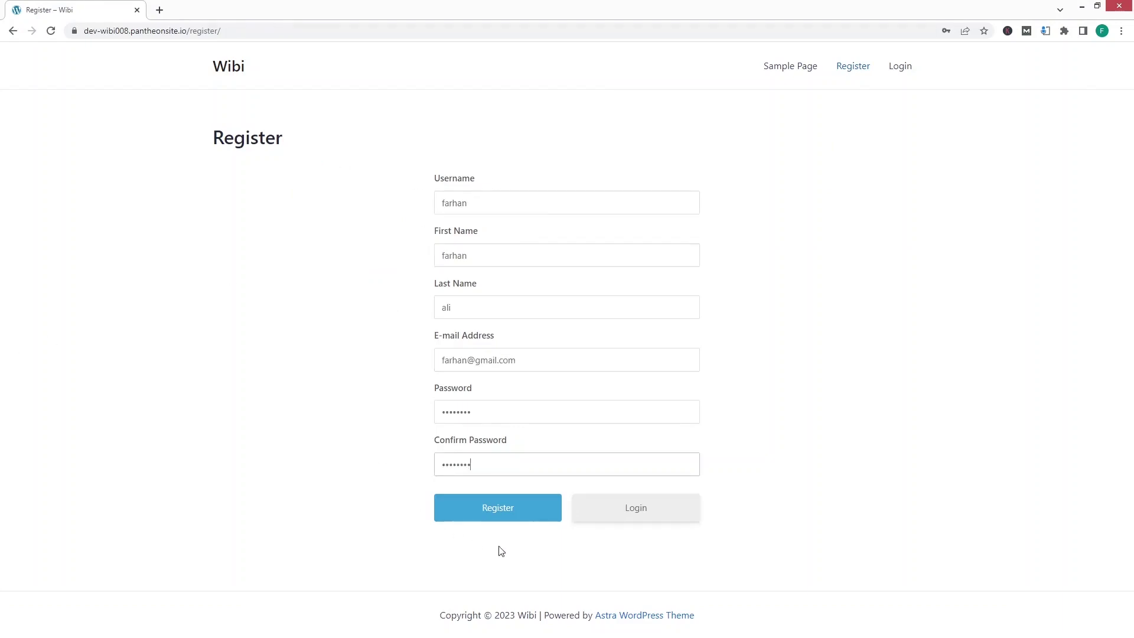
{"action": "left_click", "coordinate": [488, 514]}
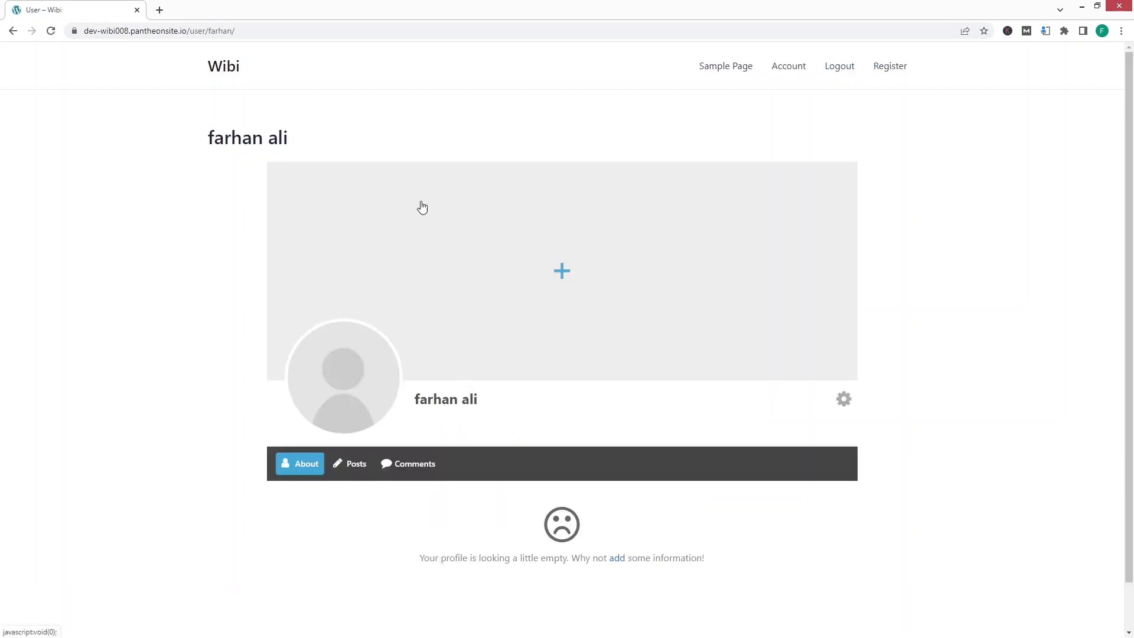
Log out of the new member's account and log back in on the Login page with its username and account password.
{"action": "left_click", "coordinate": [843, 72]}
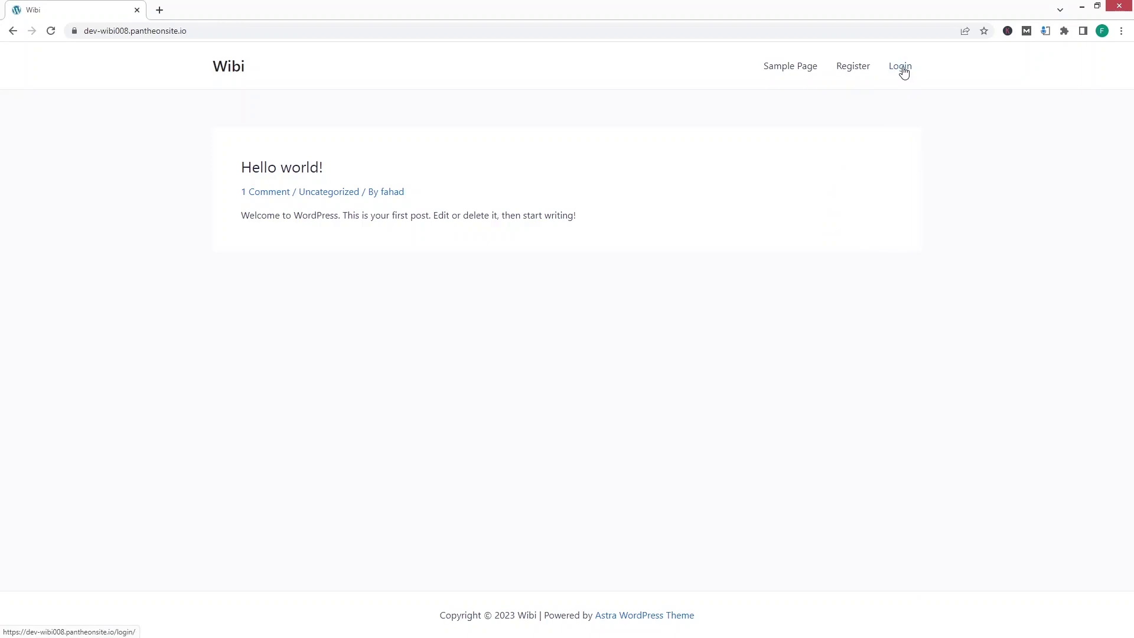
{"action": "left_click", "coordinate": [902, 69]}
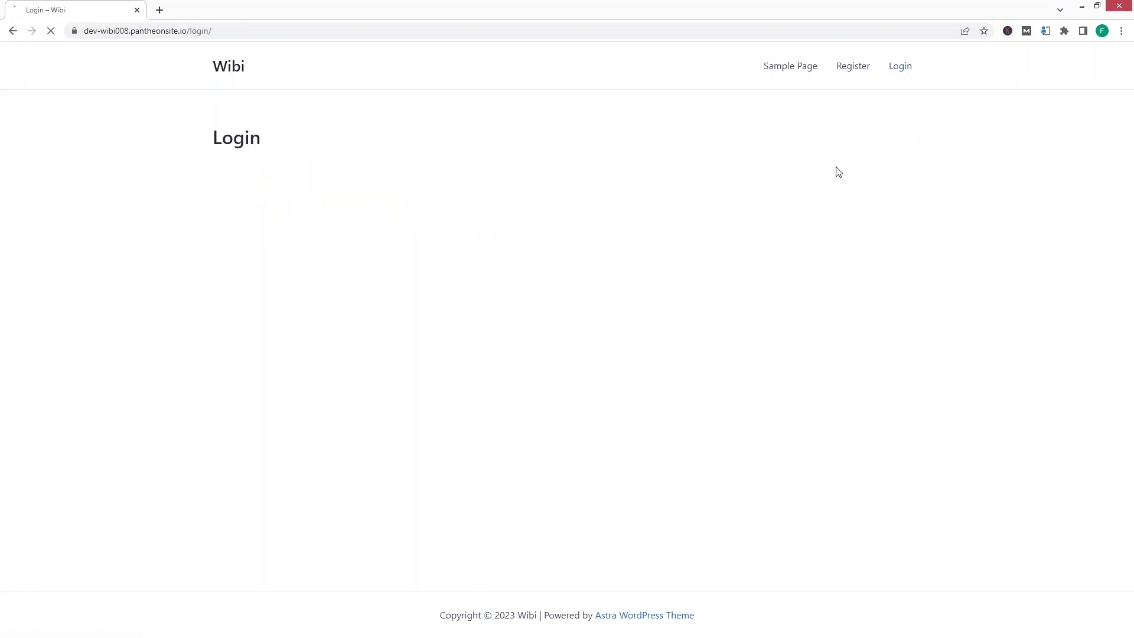
{"action": "left_click", "coordinate": [487, 206]}
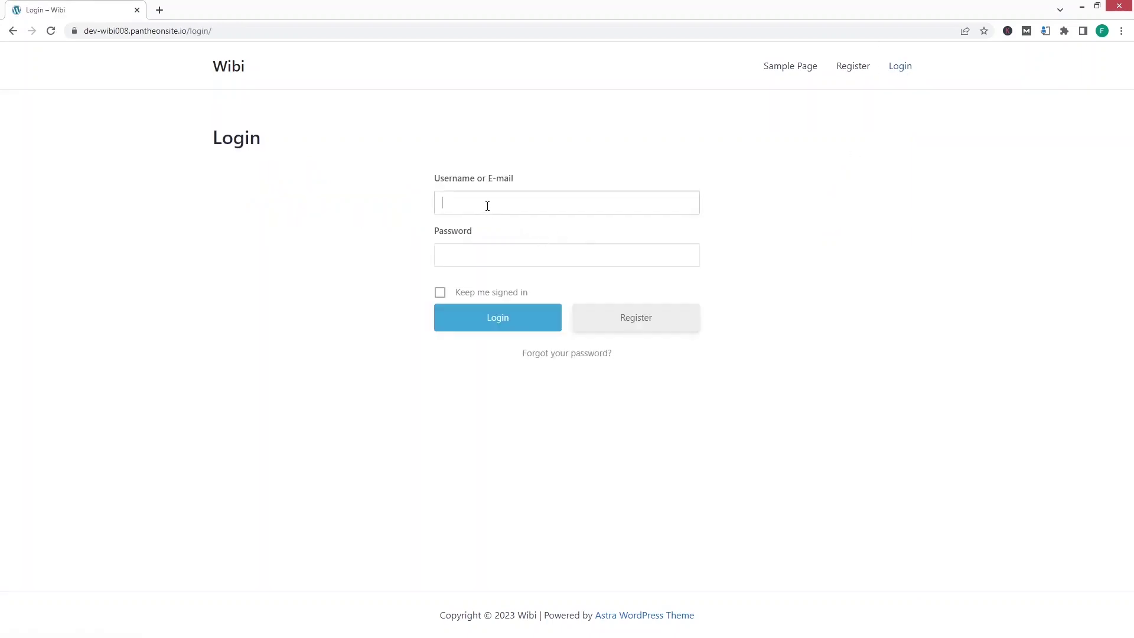
{"action": "type", "text": "farhan"}
{"action": "key", "text": "Tab"}
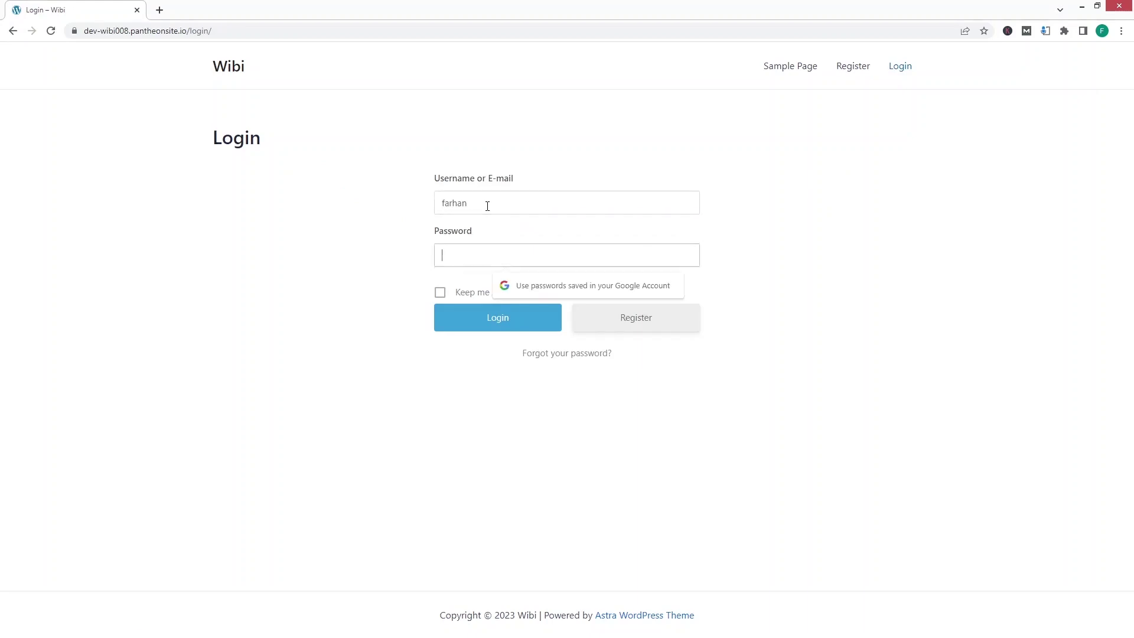
{"action": "type", "text": "********"}
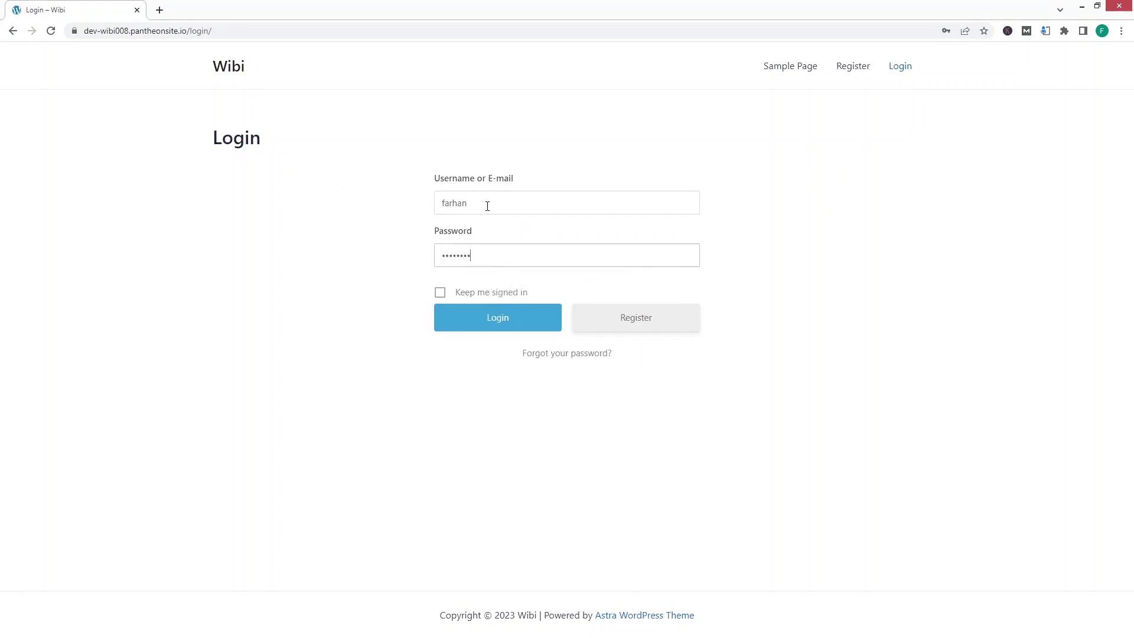
{"action": "type", "text": "**"}
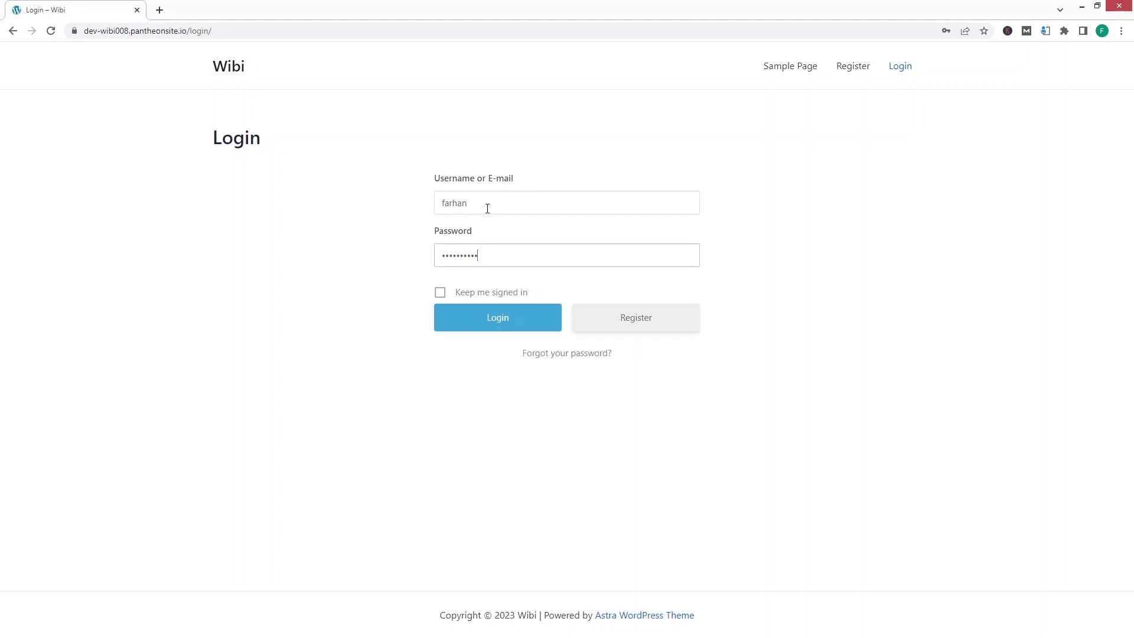
{"action": "left_click", "coordinate": [506, 325]}
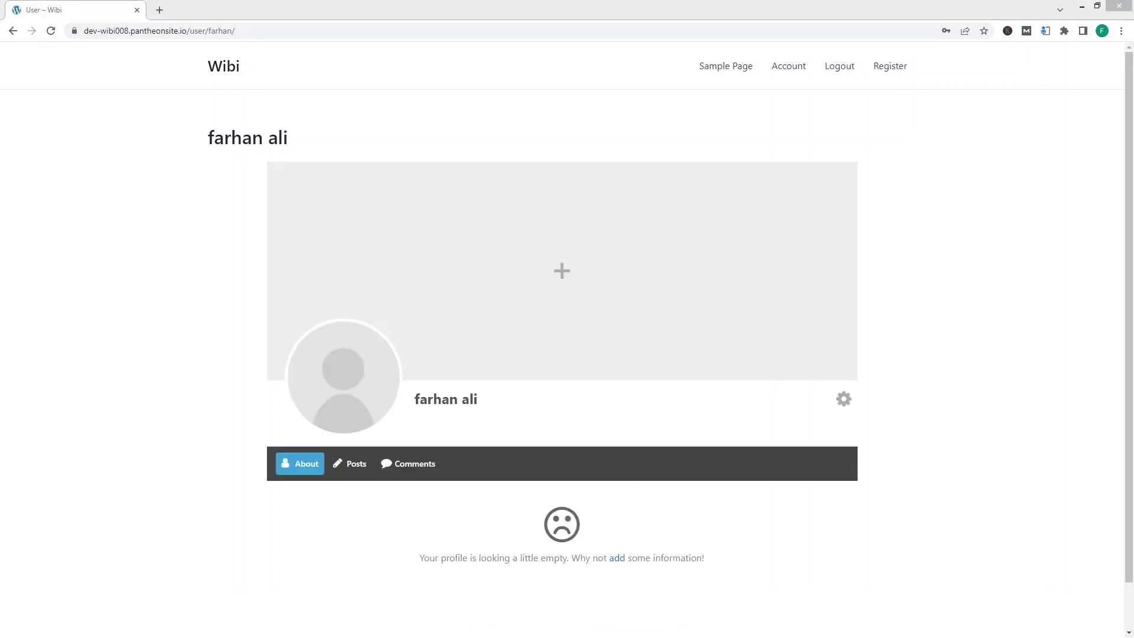